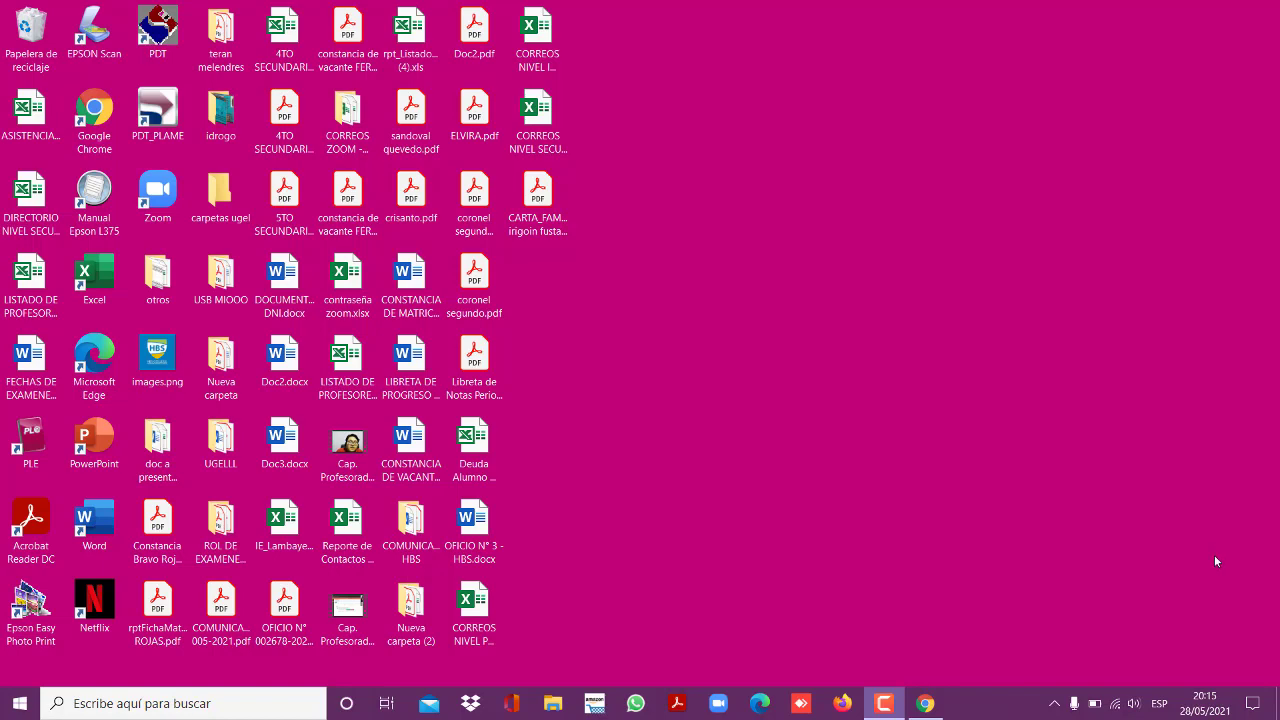
# Open the Imágenes folder in File Explorer, look over its three MP4 videos, and minimize the window.
pyautogui.click(553, 703)
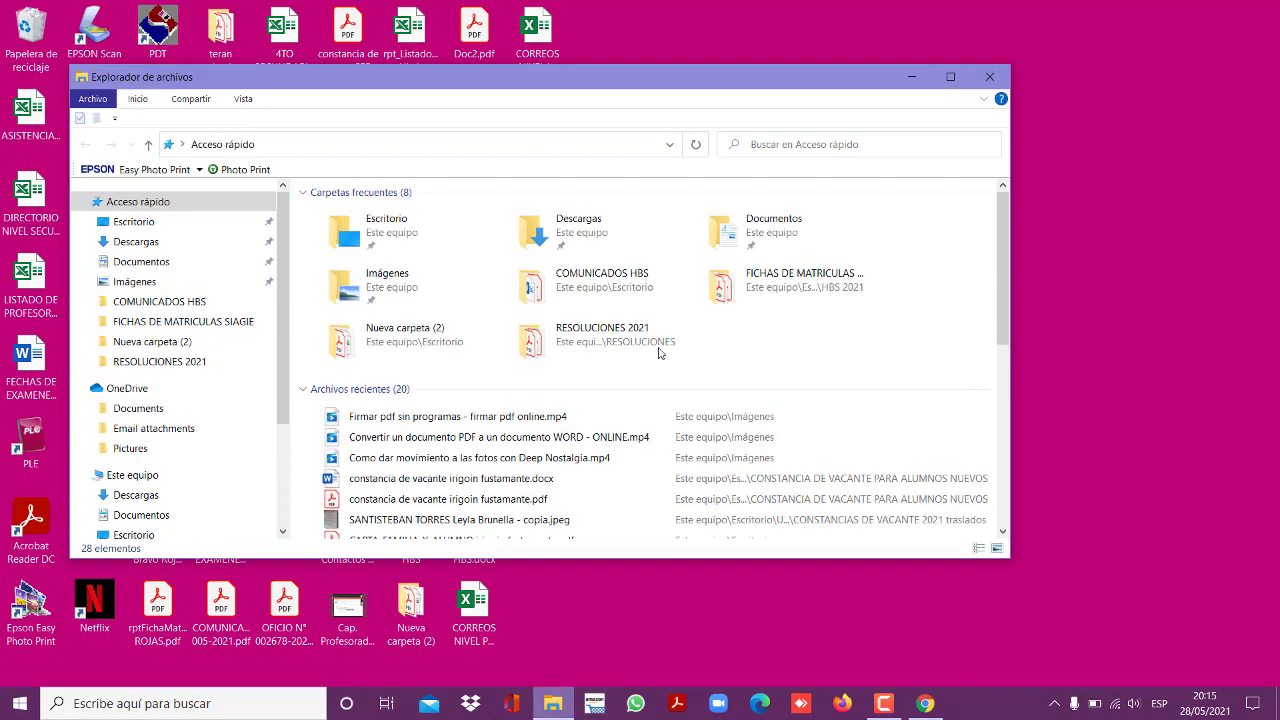
pyautogui.click(950, 77)
pyautogui.click(66, 486)
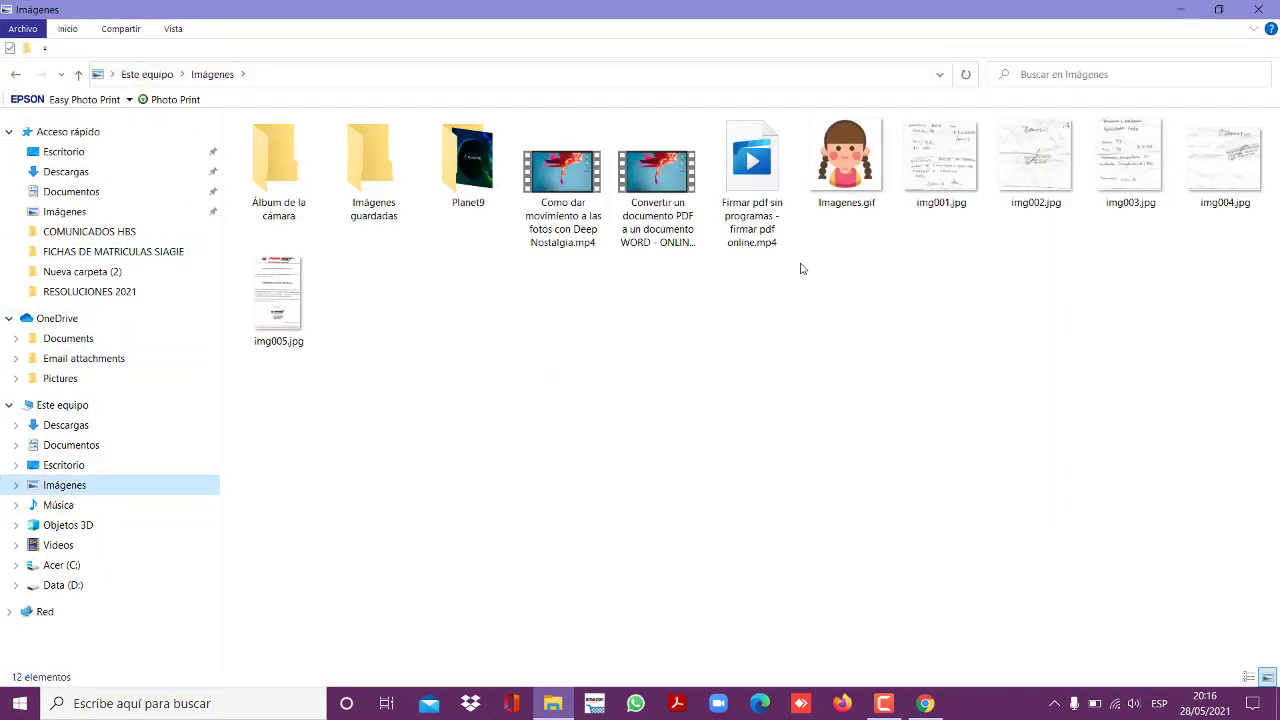
pyautogui.moveTo(514, 299); pyautogui.dragTo(780, 262)
pyautogui.rightClick(780, 262)
pyautogui.click(724, 359)
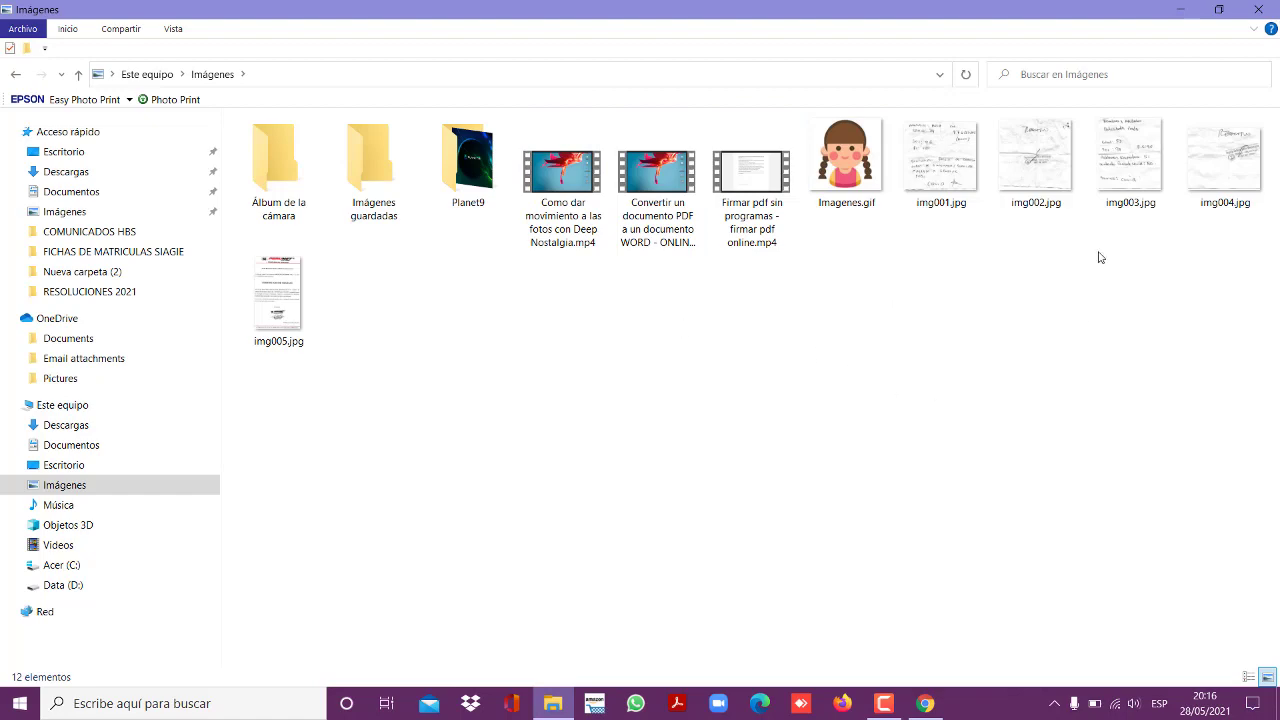
pyautogui.click(1170, 15)
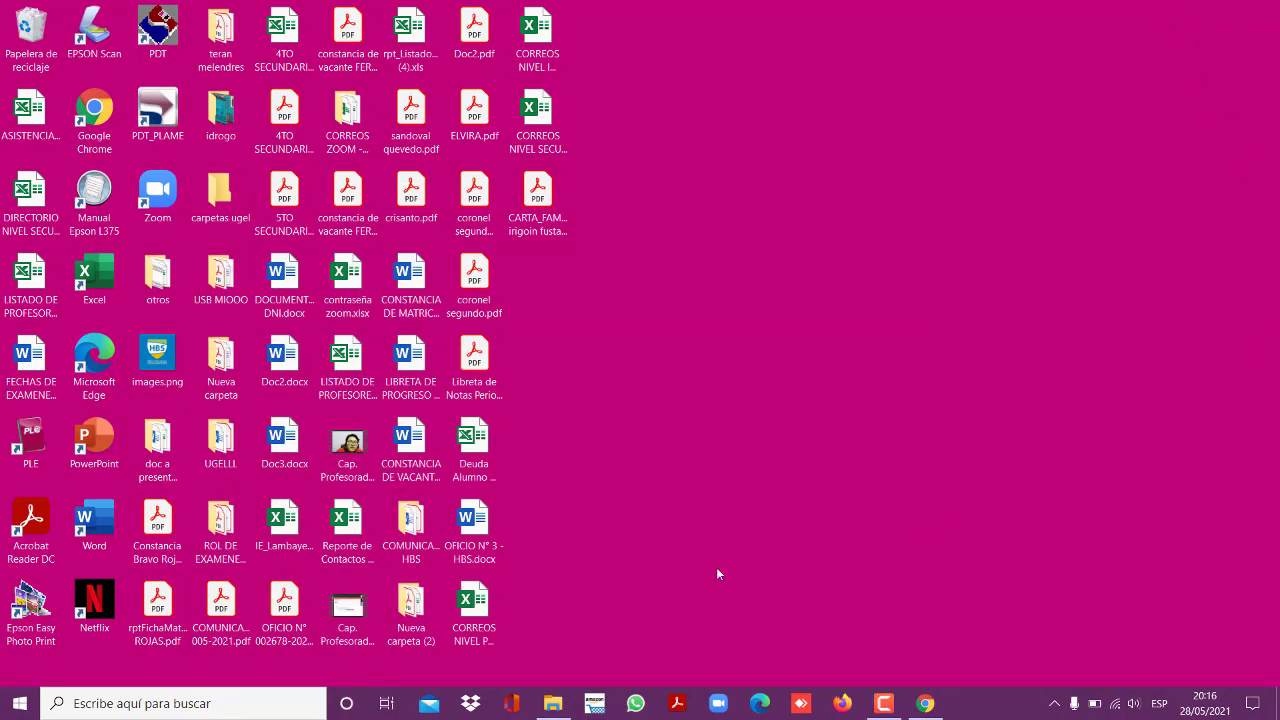
# Launch Camtasia 2019, start a new project, and dismiss the update check.
pyautogui.click(172, 703)
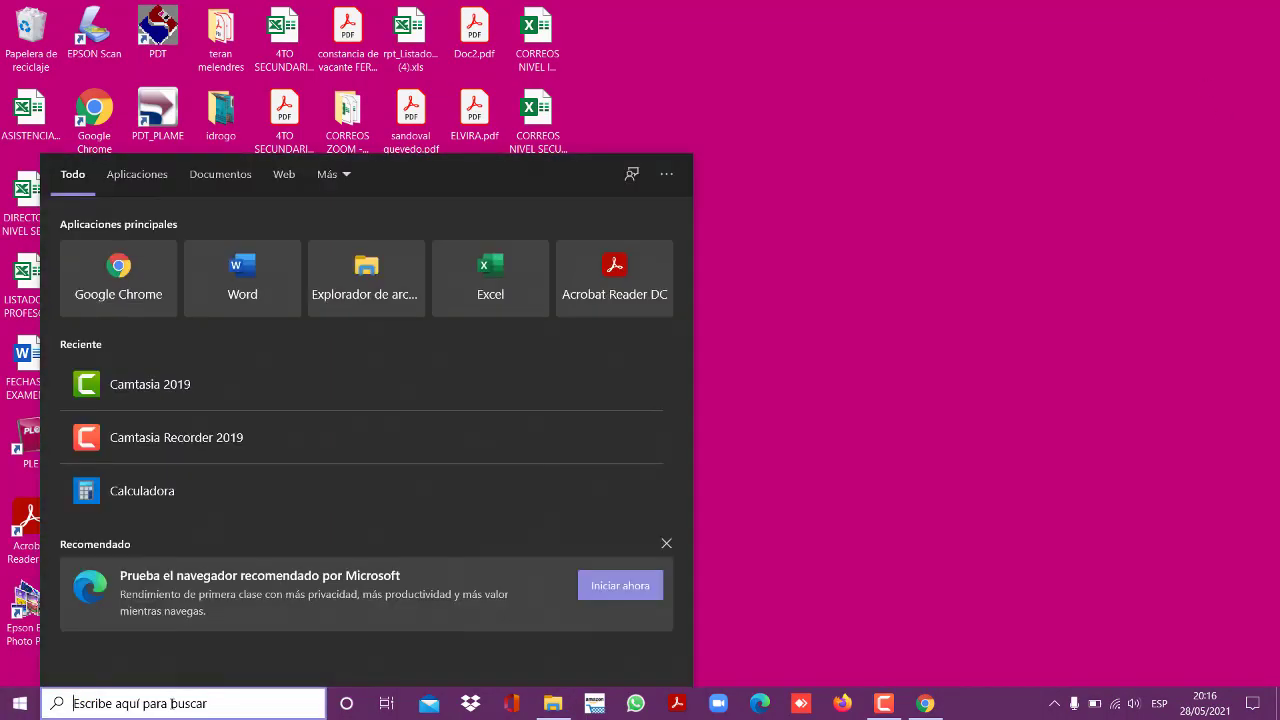
pyautogui.write('ca')
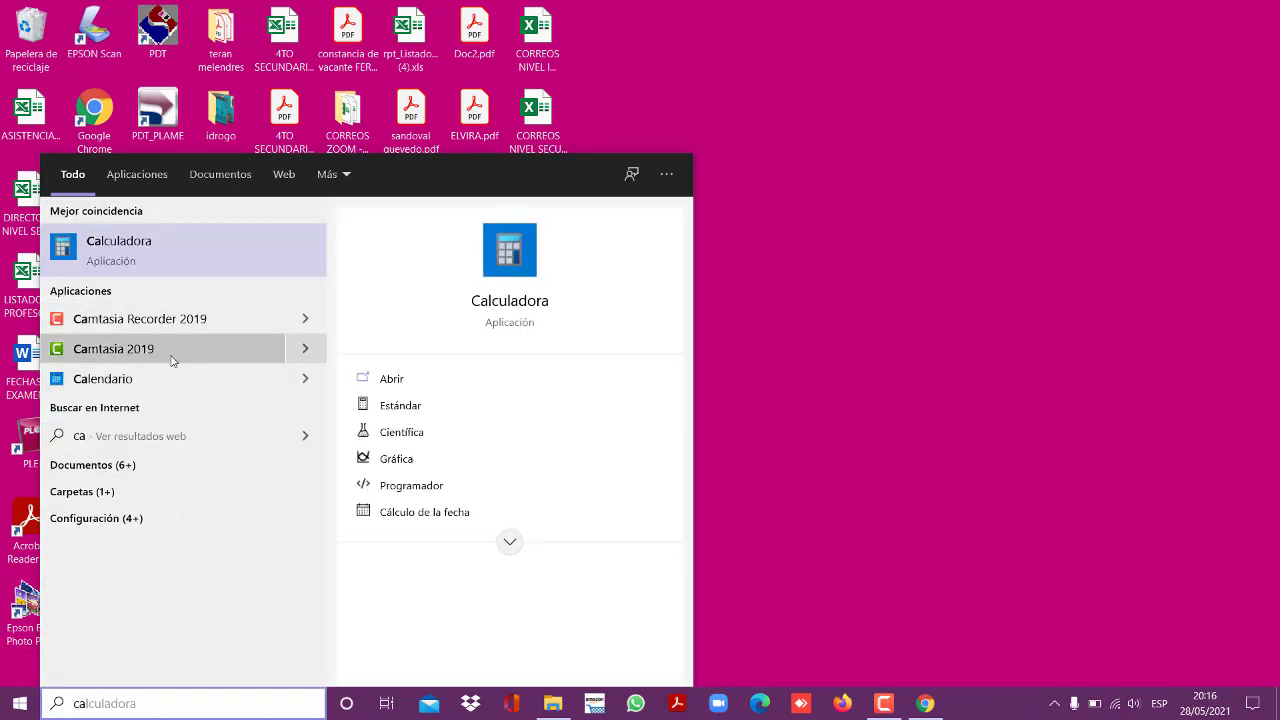
pyautogui.press('Return')
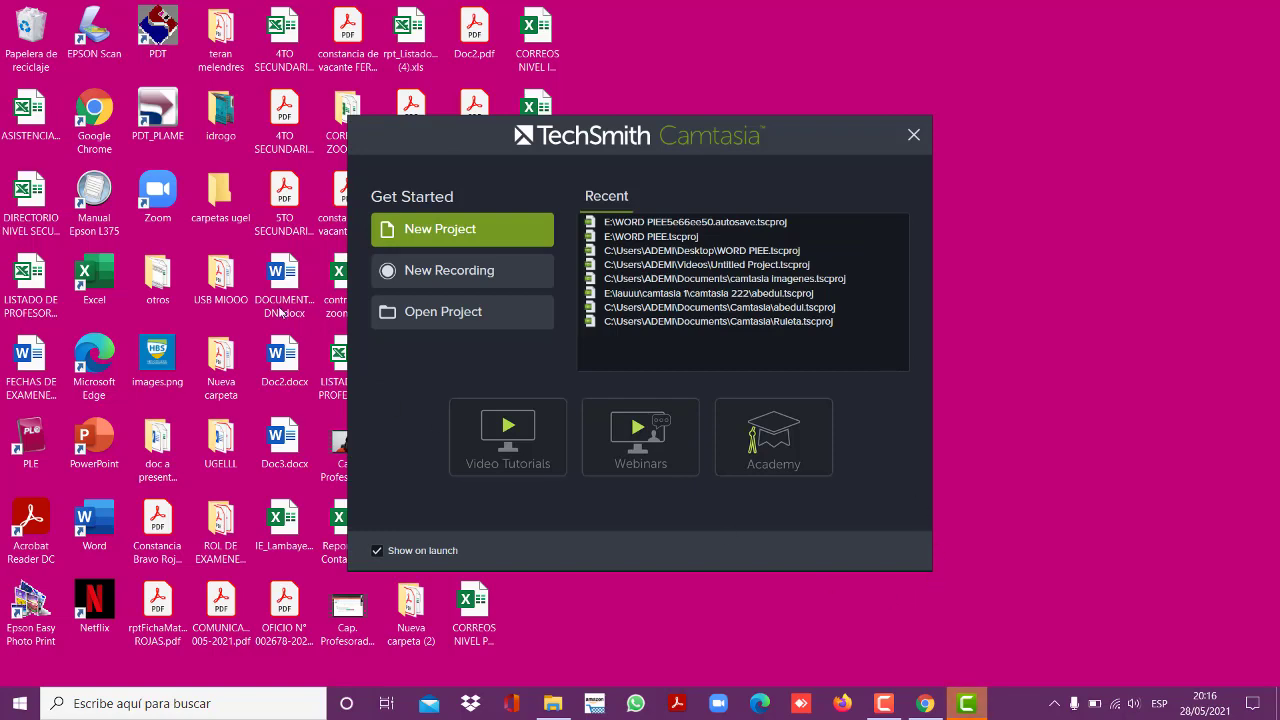
pyautogui.click(457, 231)
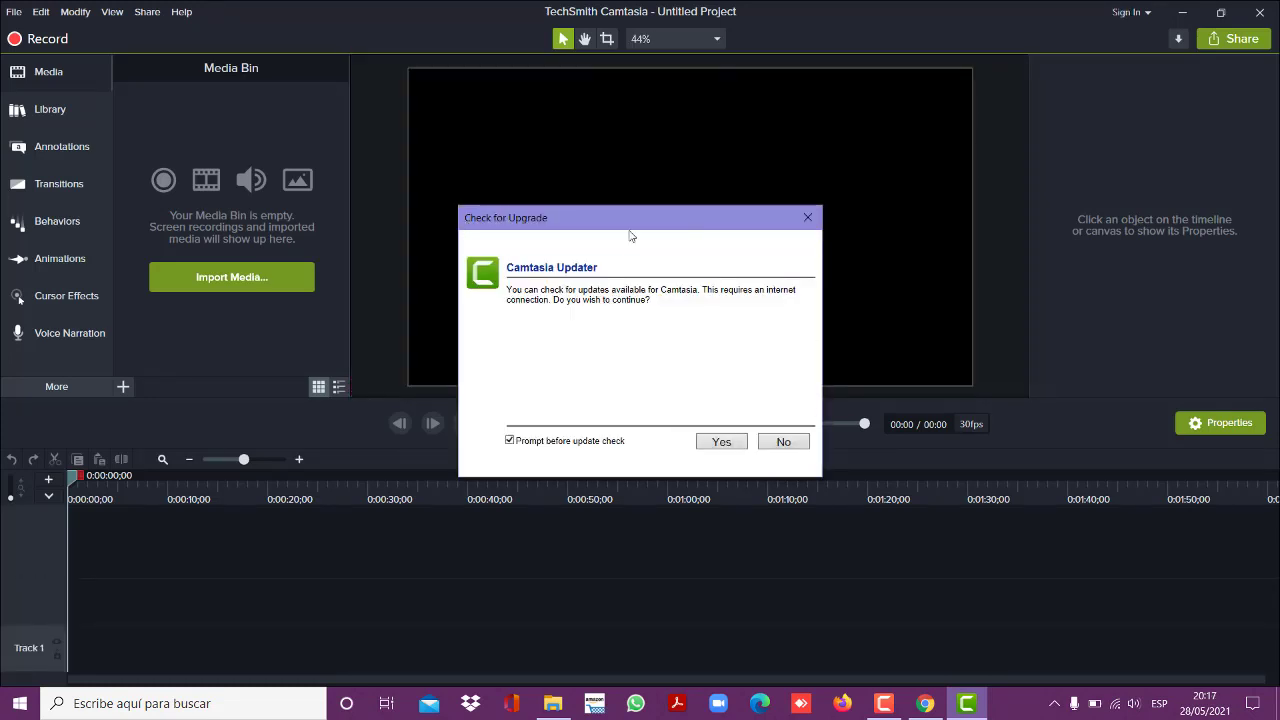
pyautogui.click(808, 217)
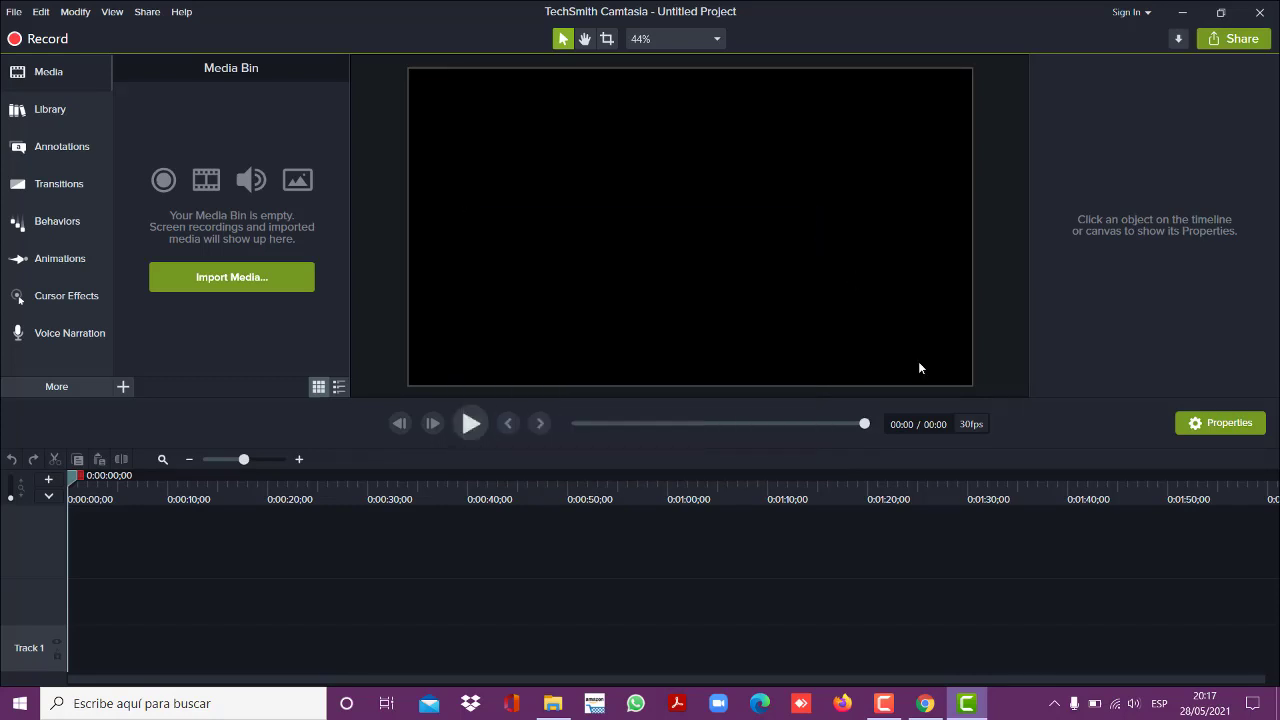
# Import the three MP4 videos (Como dar movimiento, Convertir un documento PDF, Firmar pdf sin programas) from the Imágenes folder into the Media Bin.
pyautogui.click(56, 75)
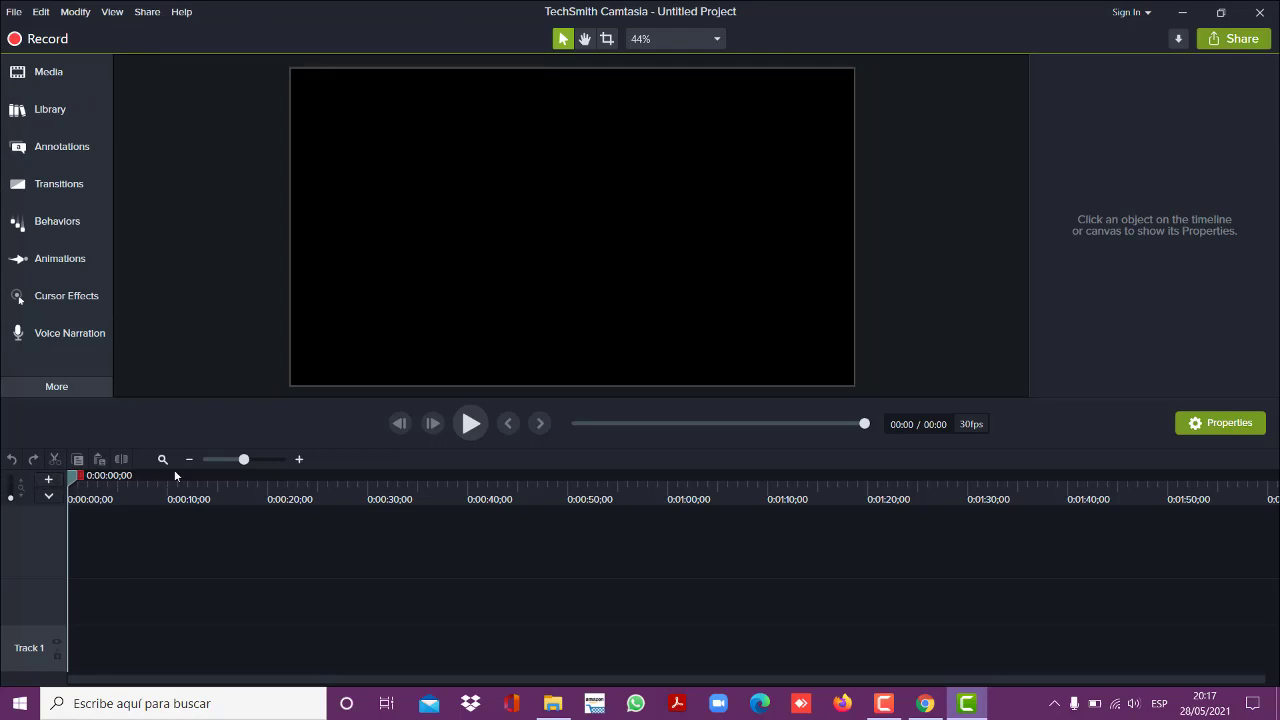
pyautogui.click(39, 77)
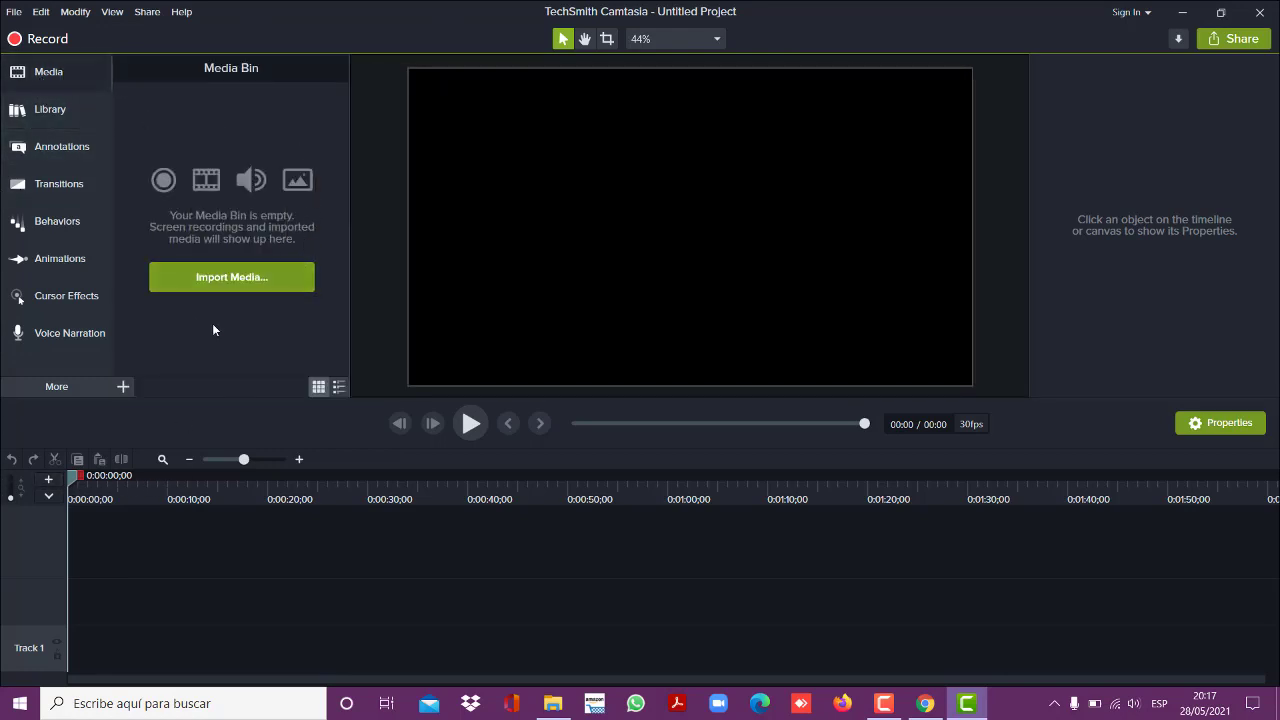
pyautogui.click(196, 266)
pyautogui.click(217, 280)
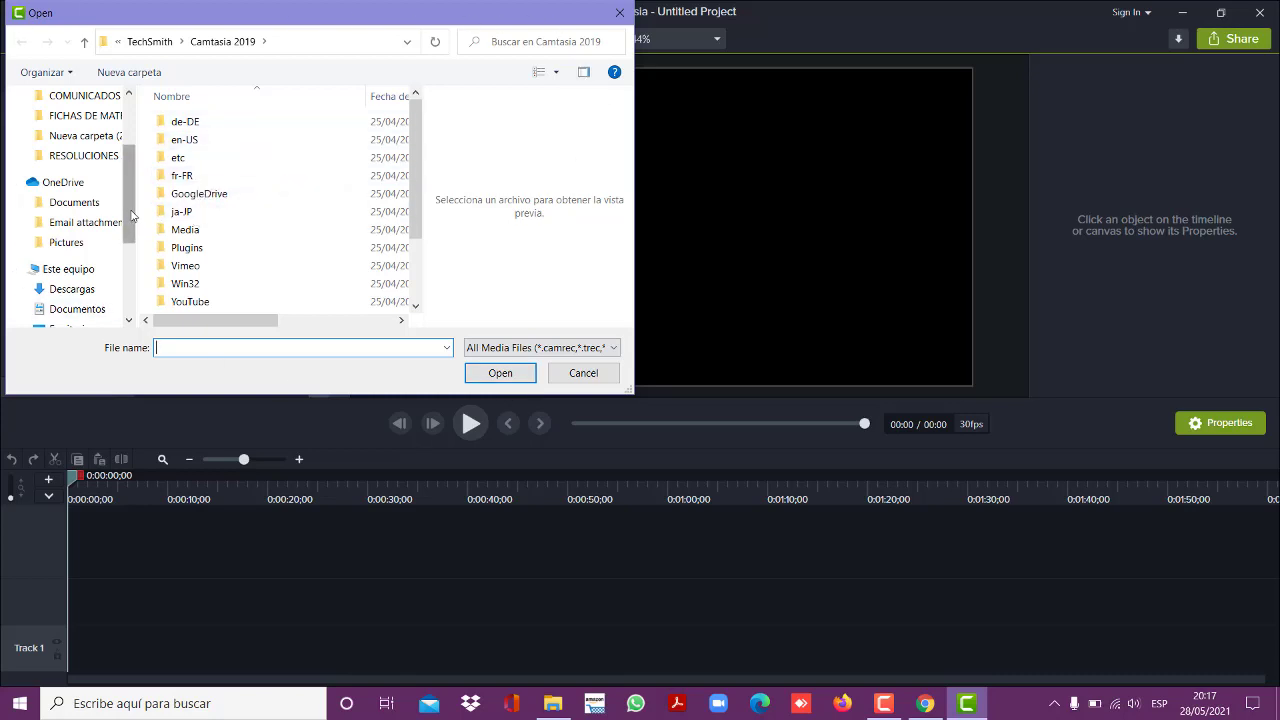
pyautogui.moveTo(130, 218); pyautogui.dragTo(130, 282)
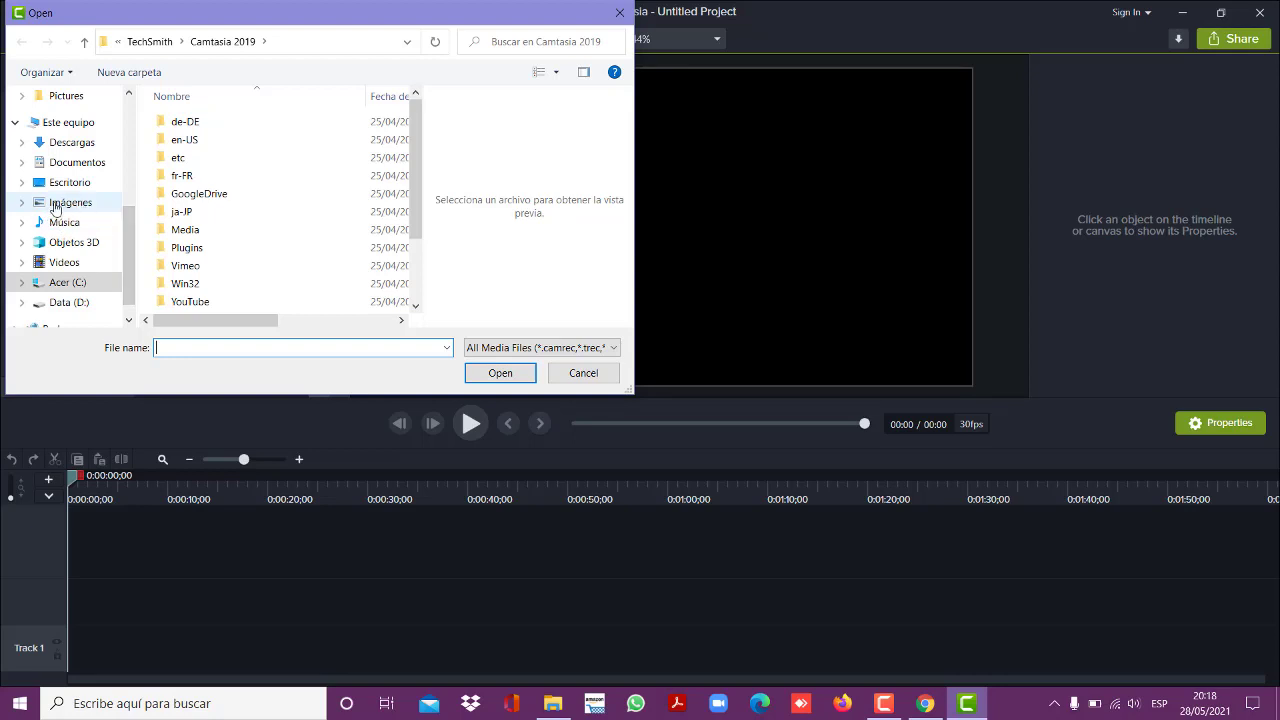
pyautogui.click(56, 206)
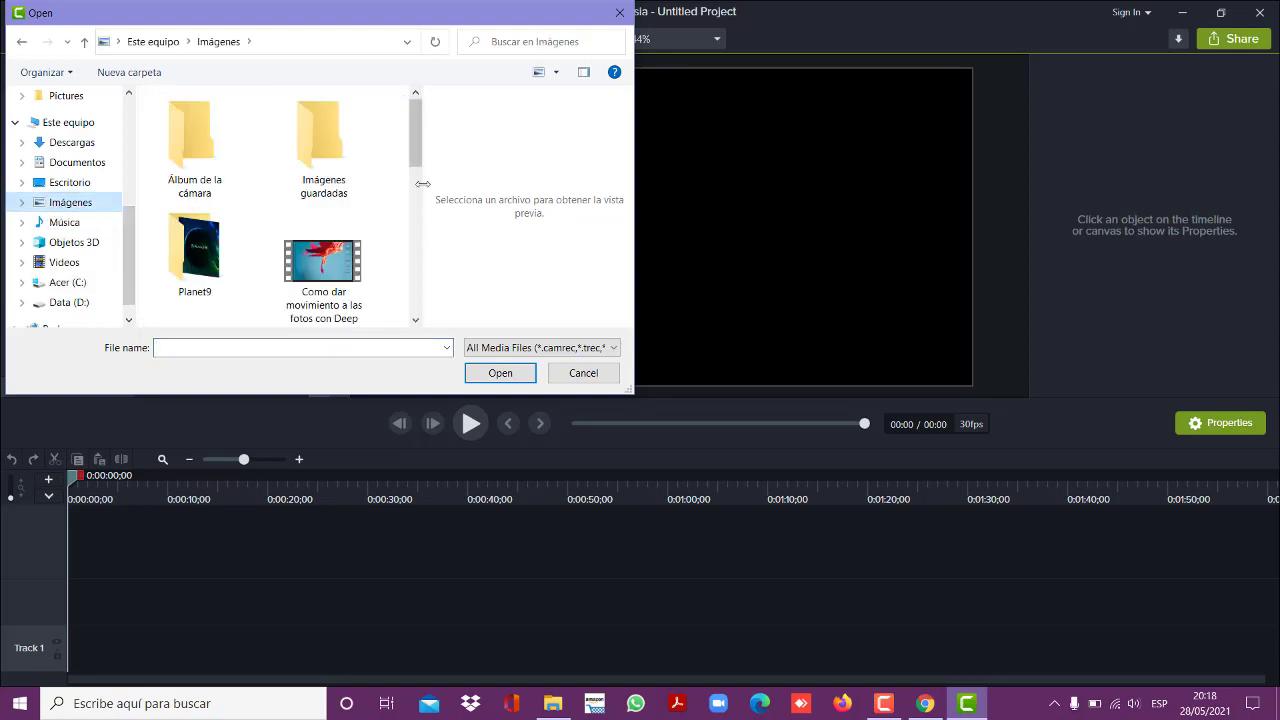
pyautogui.moveTo(423, 183); pyautogui.dragTo(519, 183)
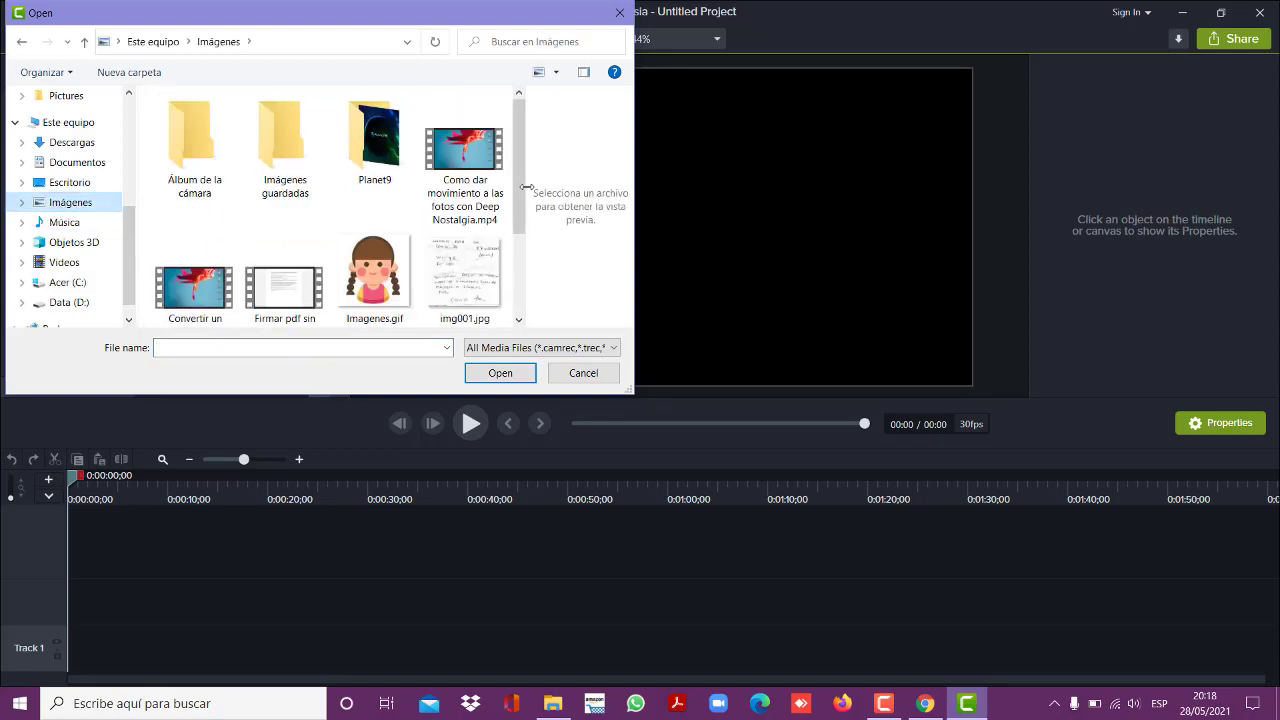
pyautogui.click(474, 191)
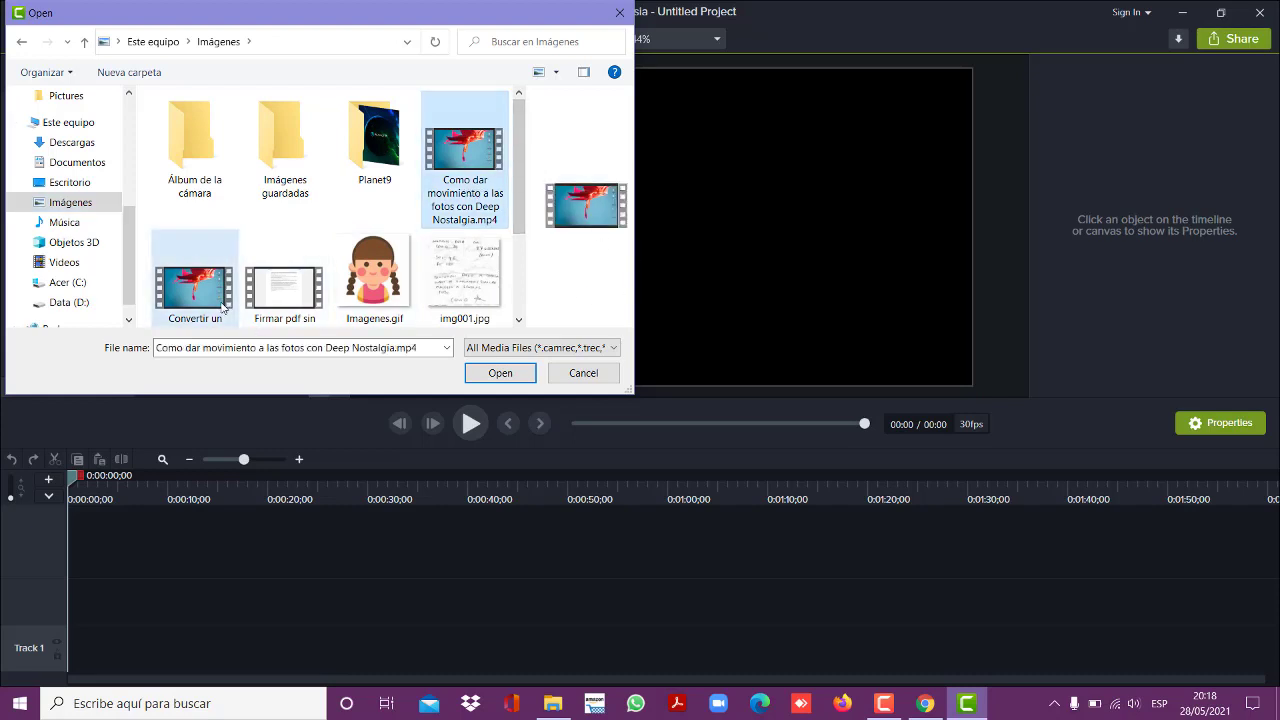
pyautogui.keyDown('ctrl'); pyautogui.click(194, 292); pyautogui.keyUp('ctrl')
pyautogui.keyDown('ctrl'); pyautogui.click(284, 258); pyautogui.keyUp('ctrl')
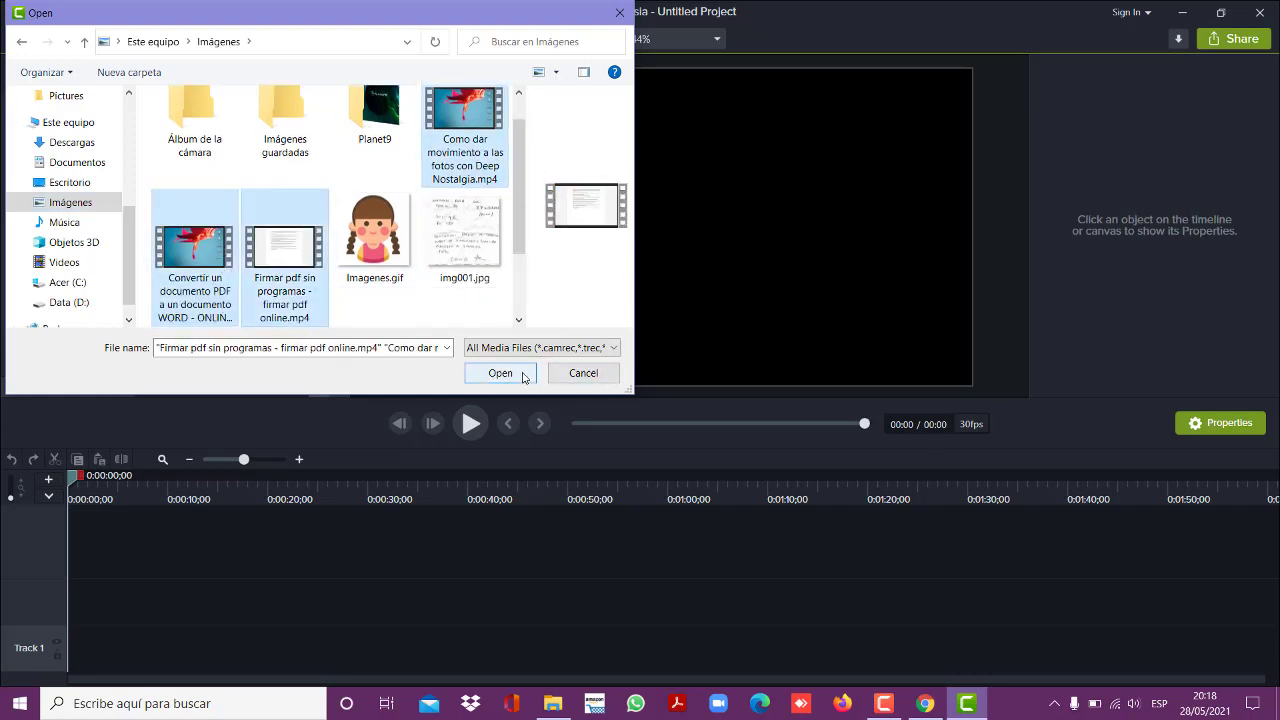
pyautogui.click(499, 373)
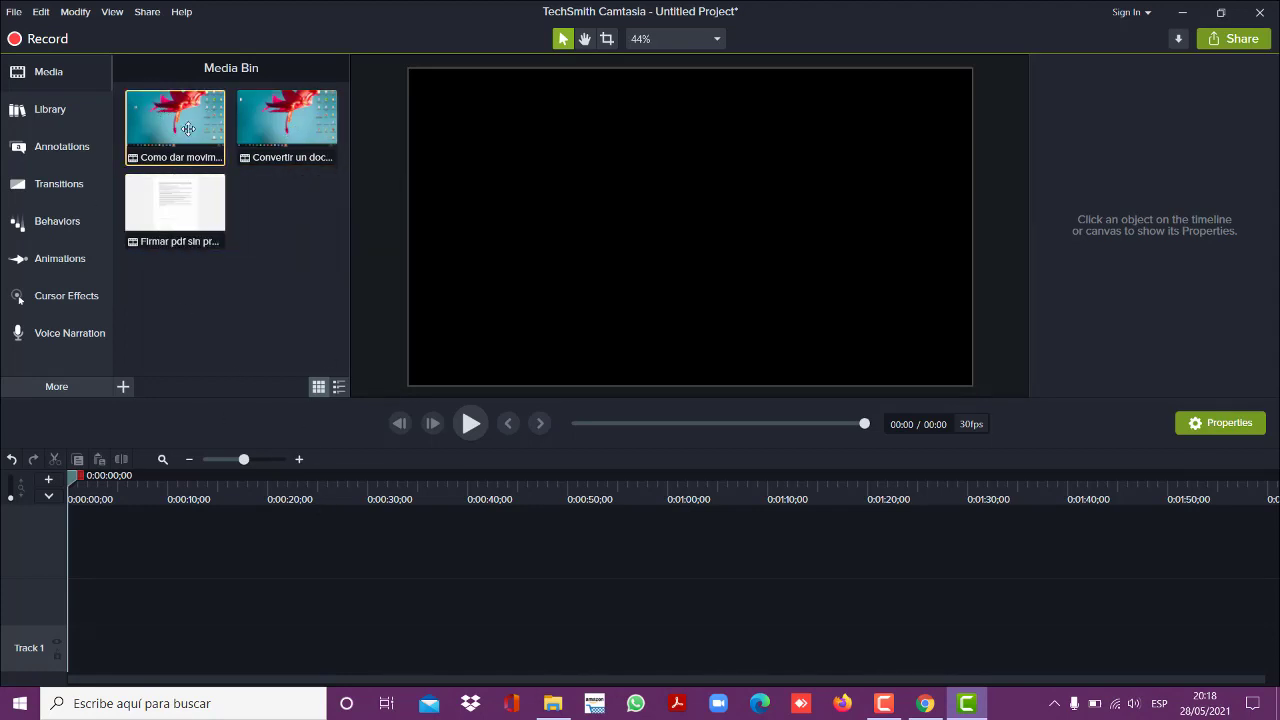
# Place the "Como dar movimiento a las fotos con Deep Nostalgia" video at the very start of Track 1 and zoom out the timeline.
pyautogui.moveTo(162, 120)
pyautogui.moveTo(191, 136); pyautogui.dragTo(180, 610)
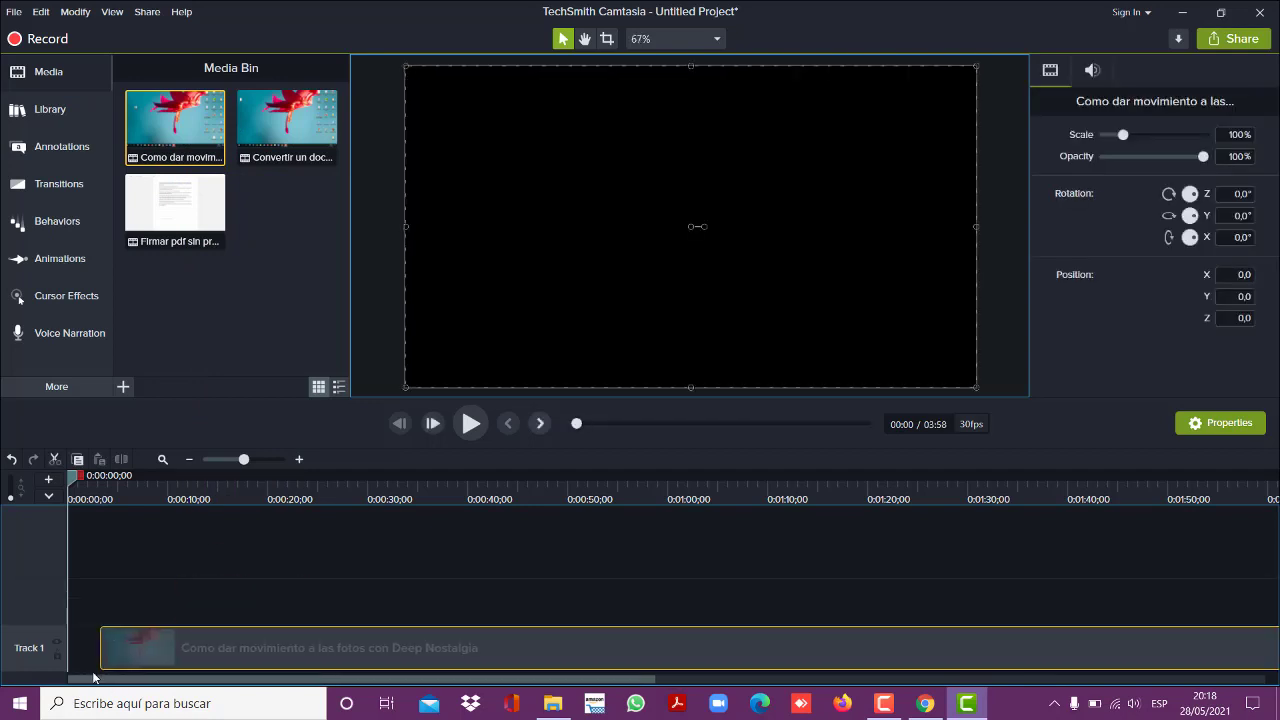
pyautogui.moveTo(93, 678); pyautogui.dragTo(93, 676)
pyautogui.click(218, 460)
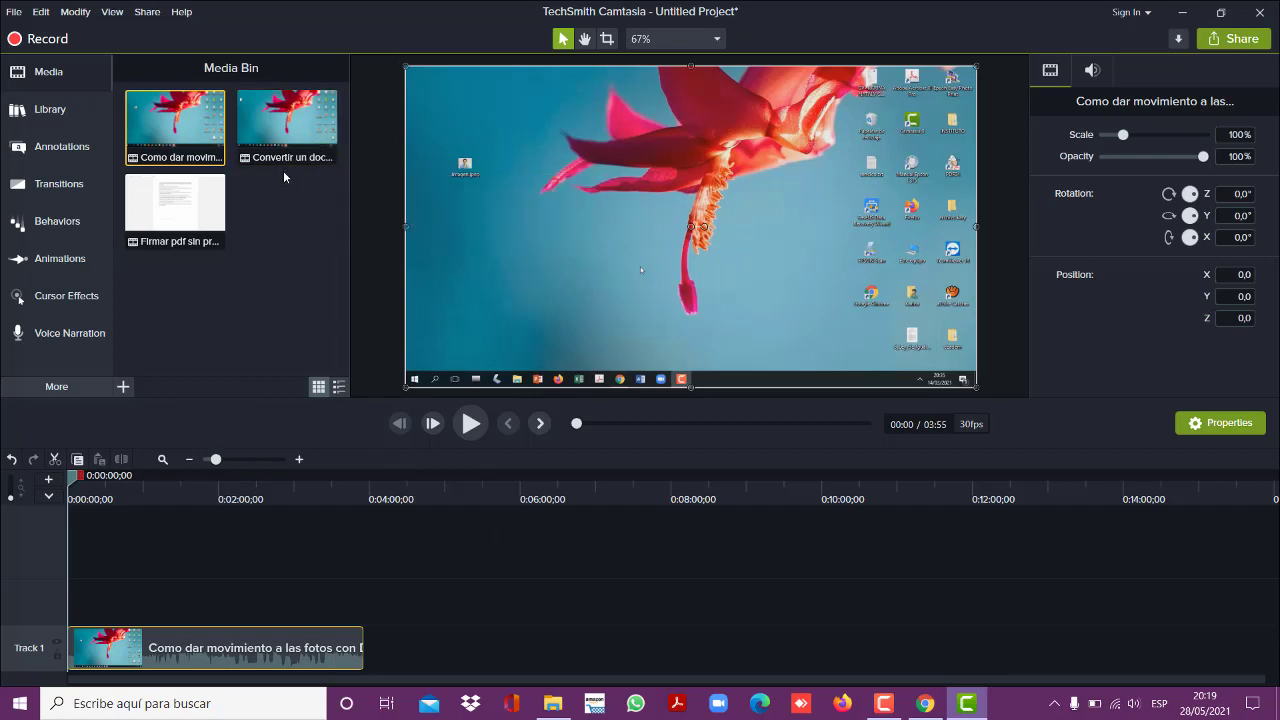
# Append the "Convertir un documento PDF" video and then the "Firmar pdf sin programas" video end to end after the first clip on Track 1.
pyautogui.click(294, 140)
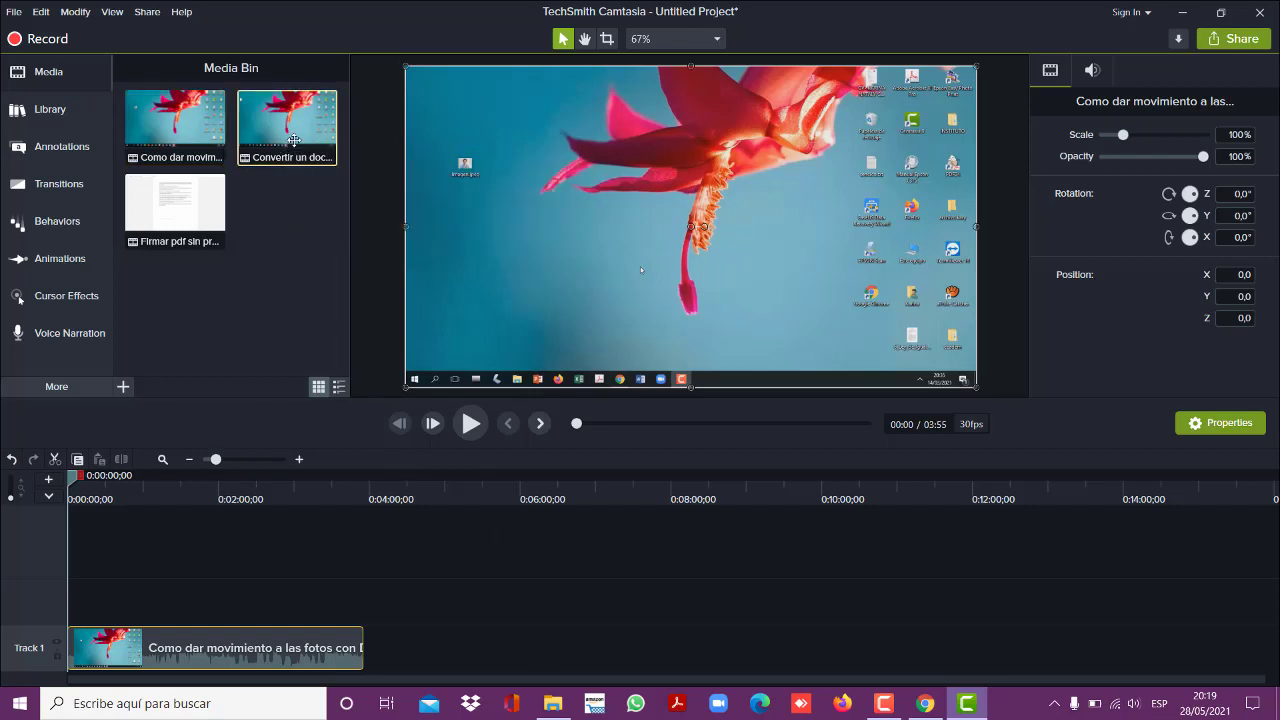
pyautogui.moveTo(294, 140); pyautogui.dragTo(318, 648)
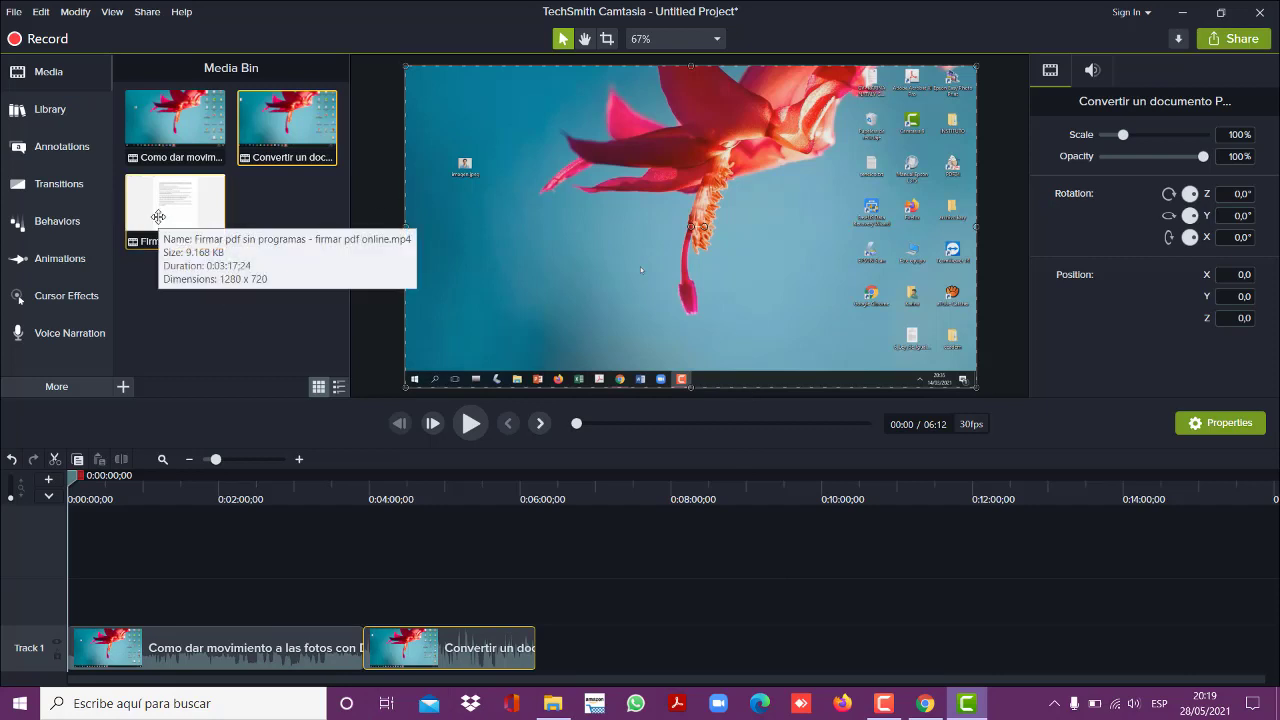
pyautogui.click(158, 217)
pyautogui.moveTo(158, 218); pyautogui.dragTo(540, 655)
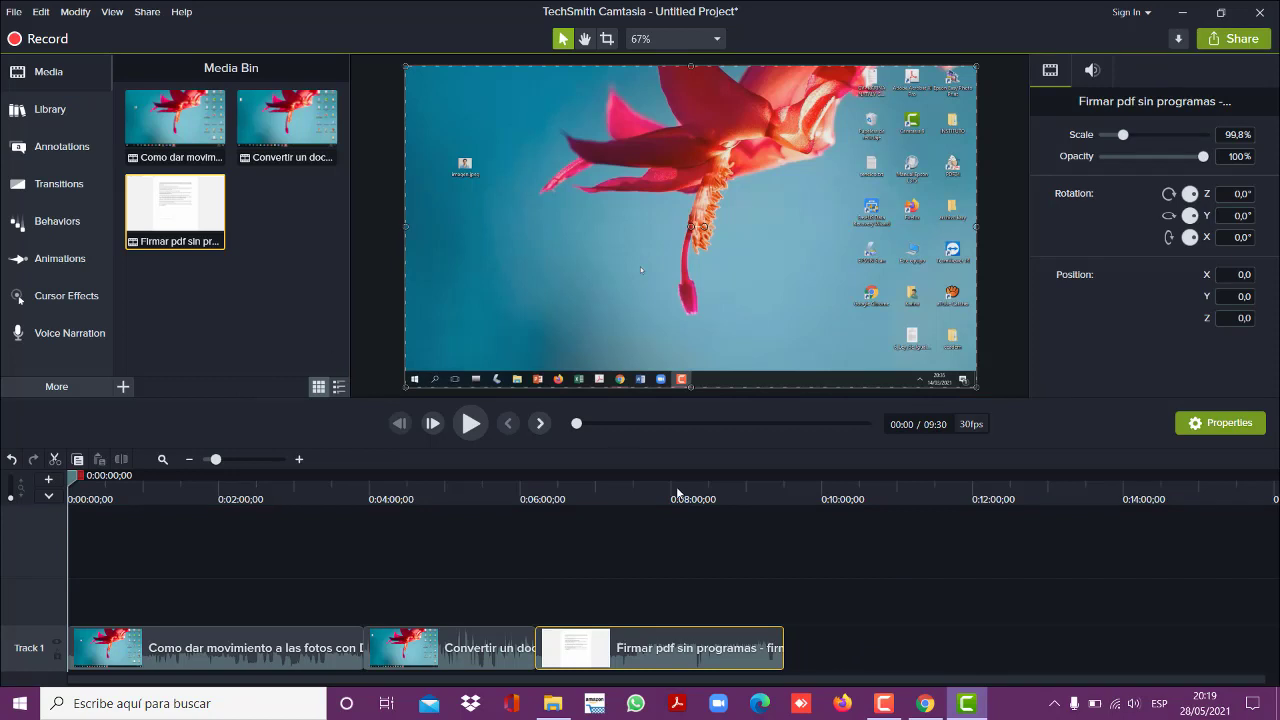
# Preview the transition from the first to the second clip, playing from about 3:42 and stopping at about 4:07.
pyautogui.click(420, 640)
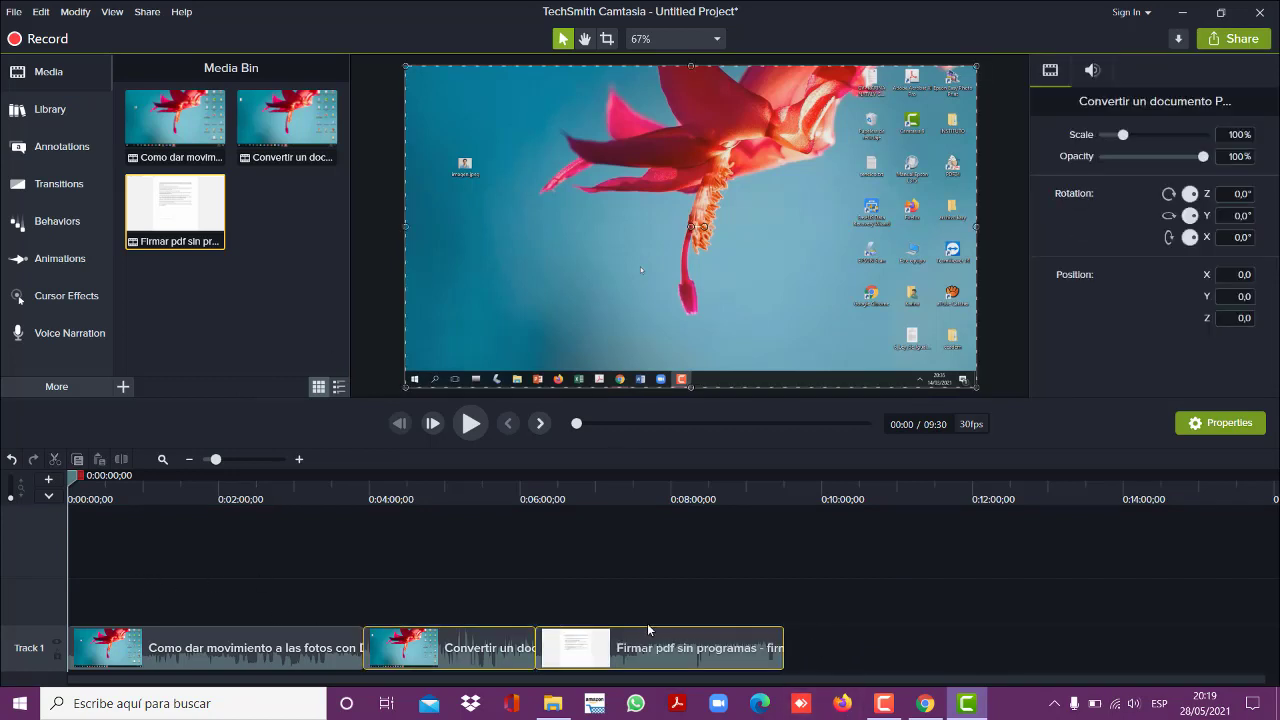
pyautogui.click(71, 480)
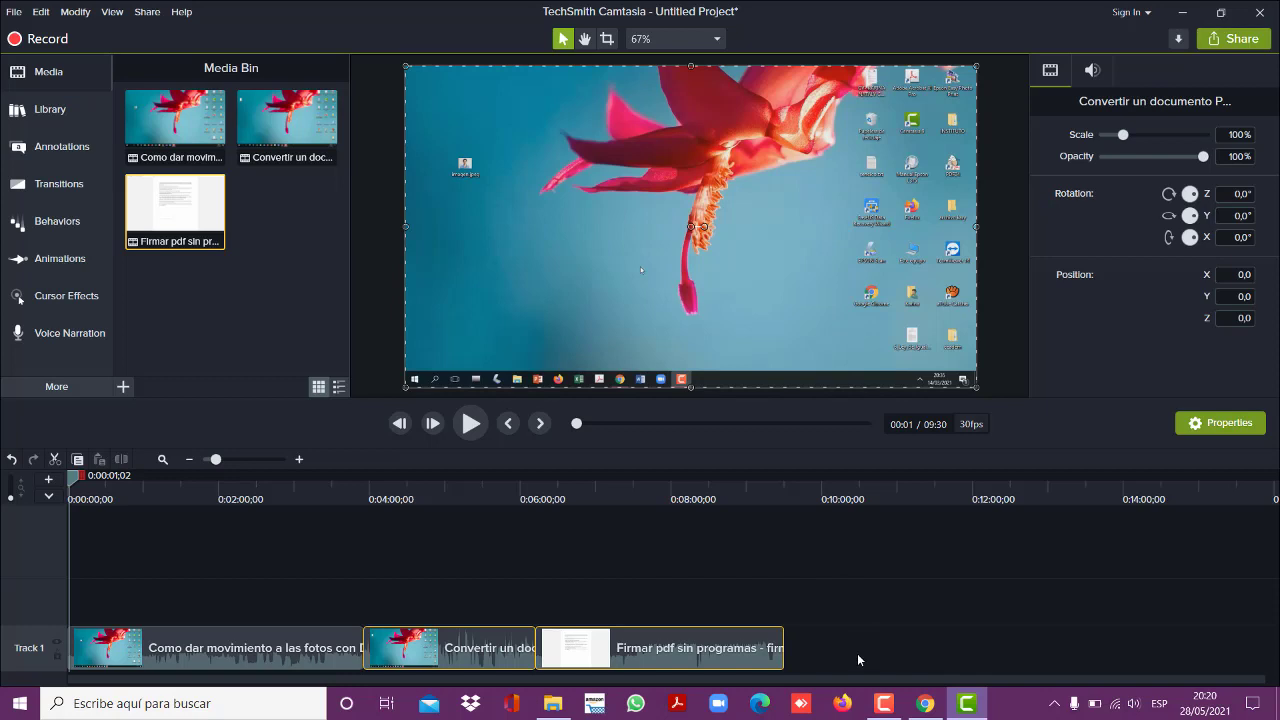
pyautogui.click(347, 545)
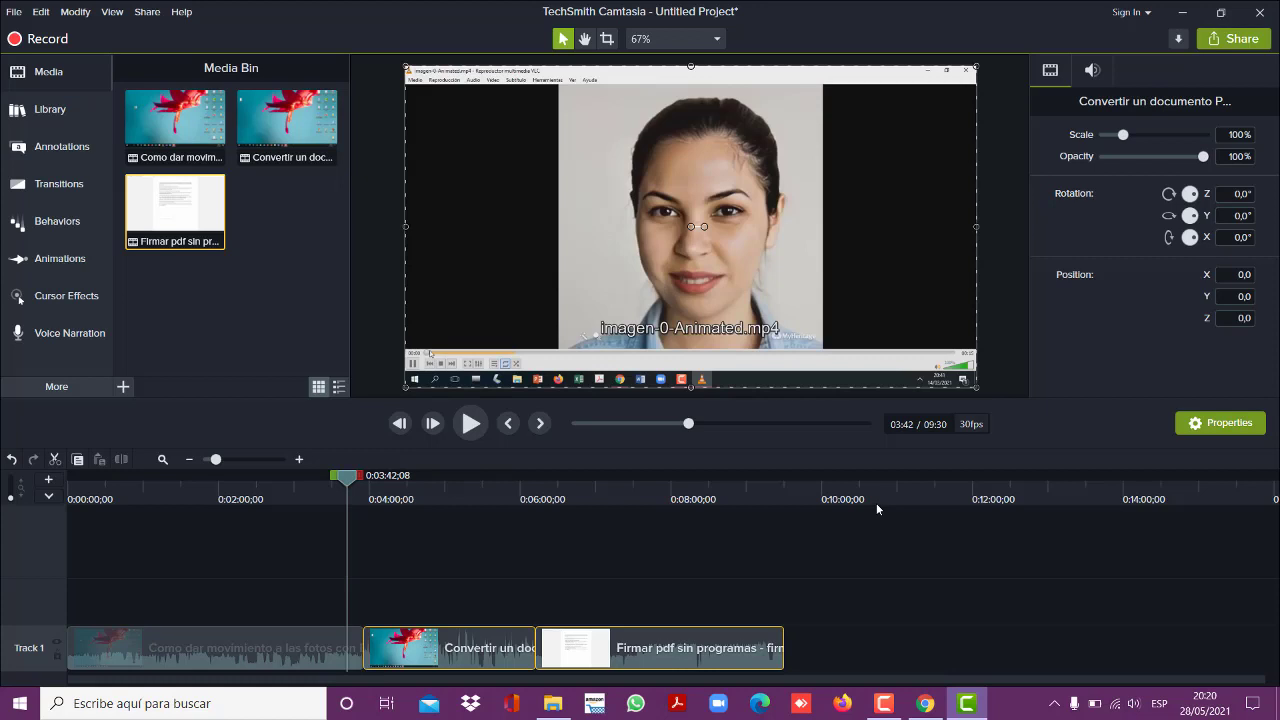
pyautogui.click(466, 423)
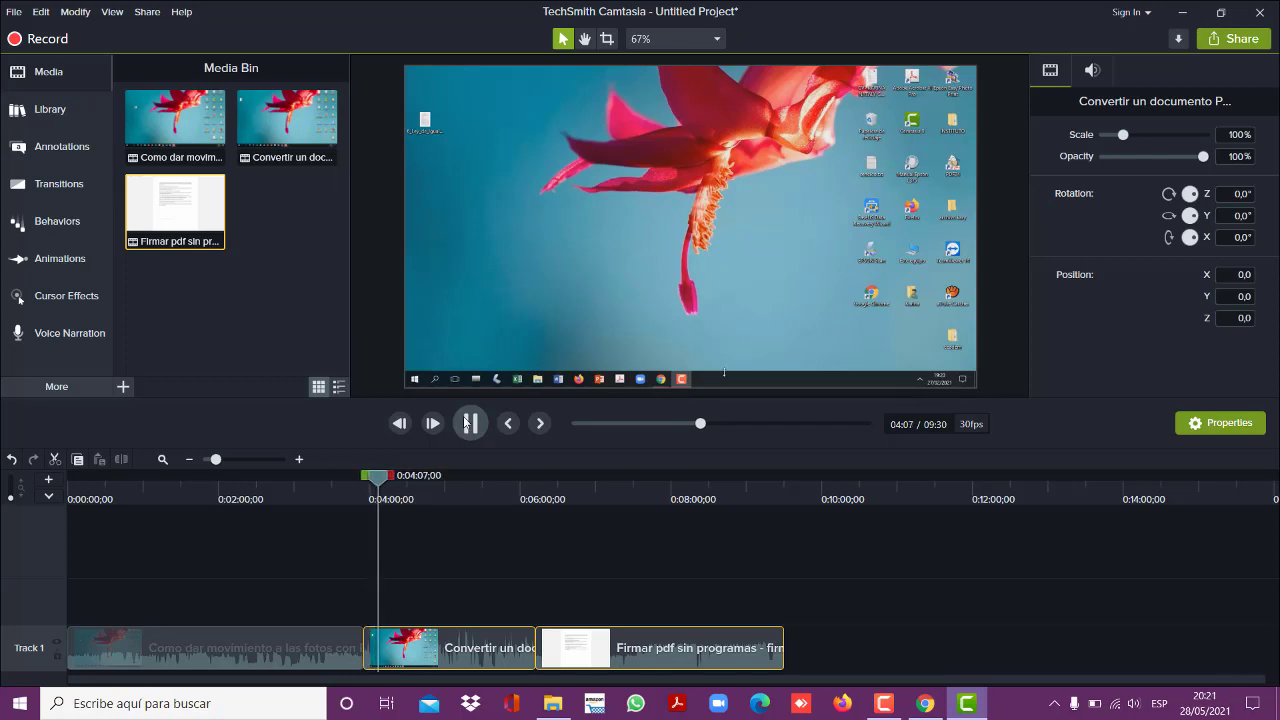
pyautogui.click(469, 423)
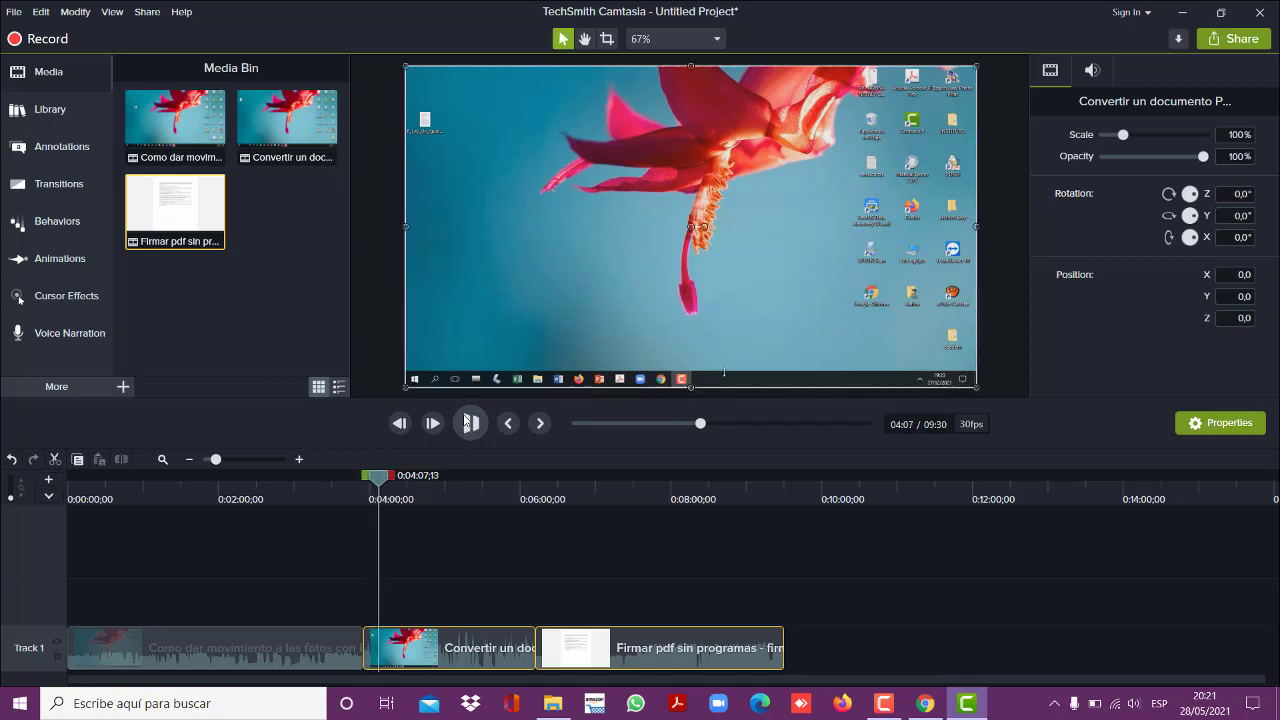
# Preview the transition from the second to the third clip, playing from about 6:04 and stopping at about 6:29.
pyautogui.click(301, 653)
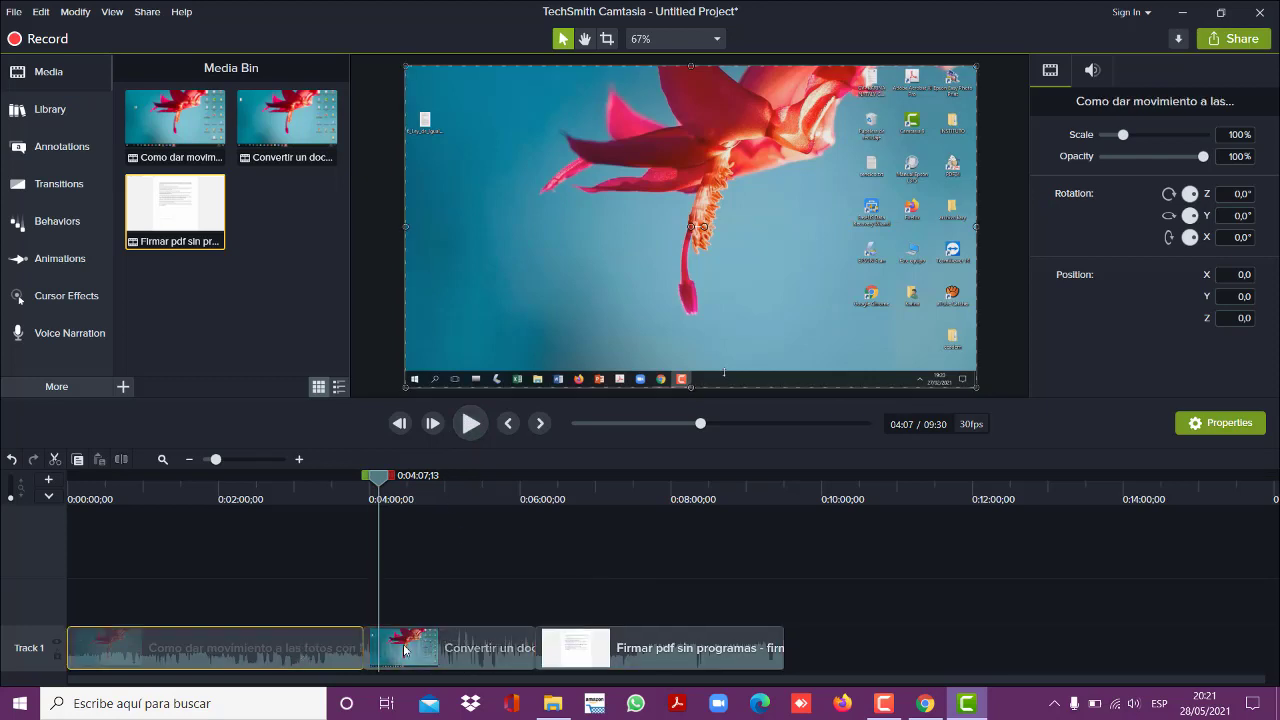
pyautogui.click(405, 662)
pyautogui.moveTo(365, 478); pyautogui.dragTo(524, 485)
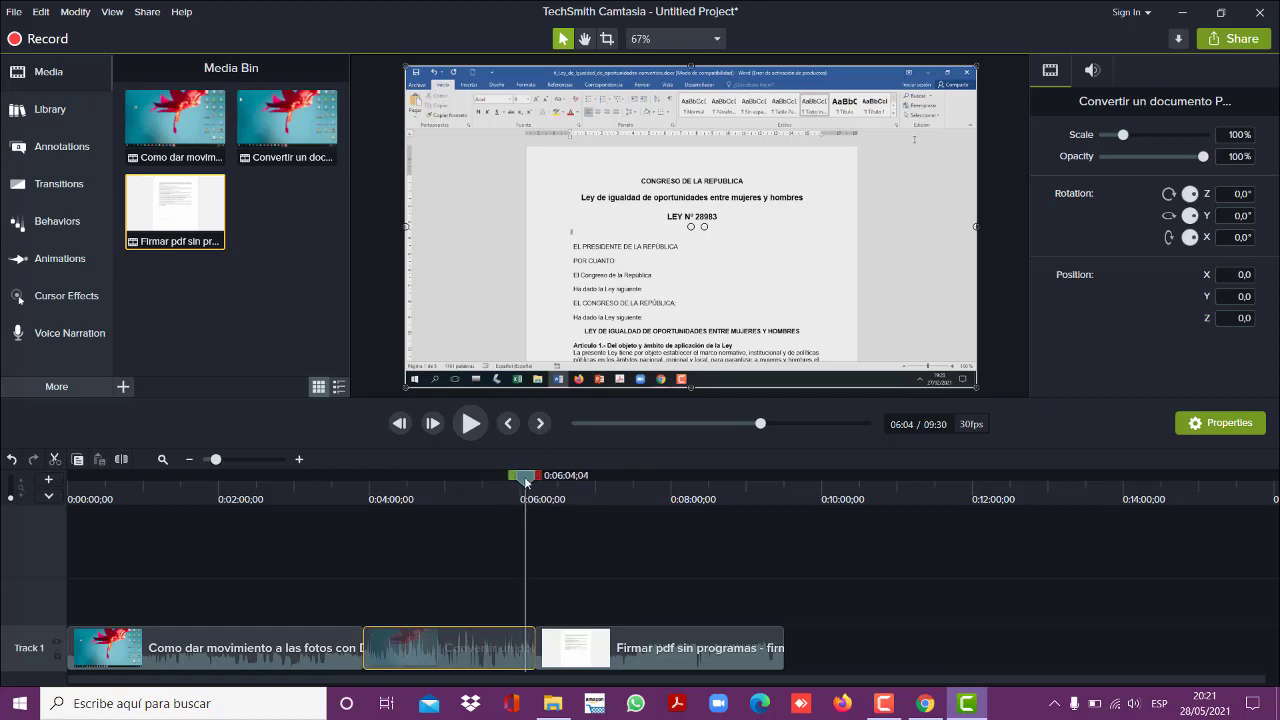
pyautogui.click(468, 425)
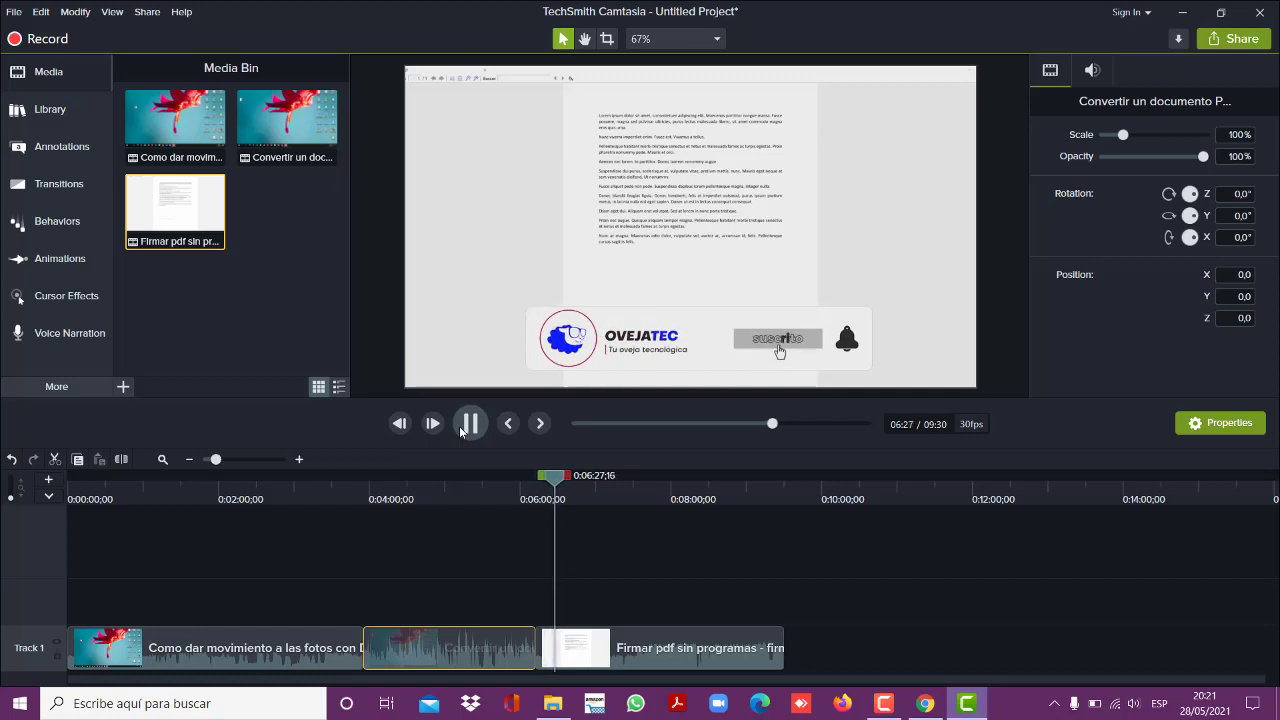
pyautogui.click(465, 426)
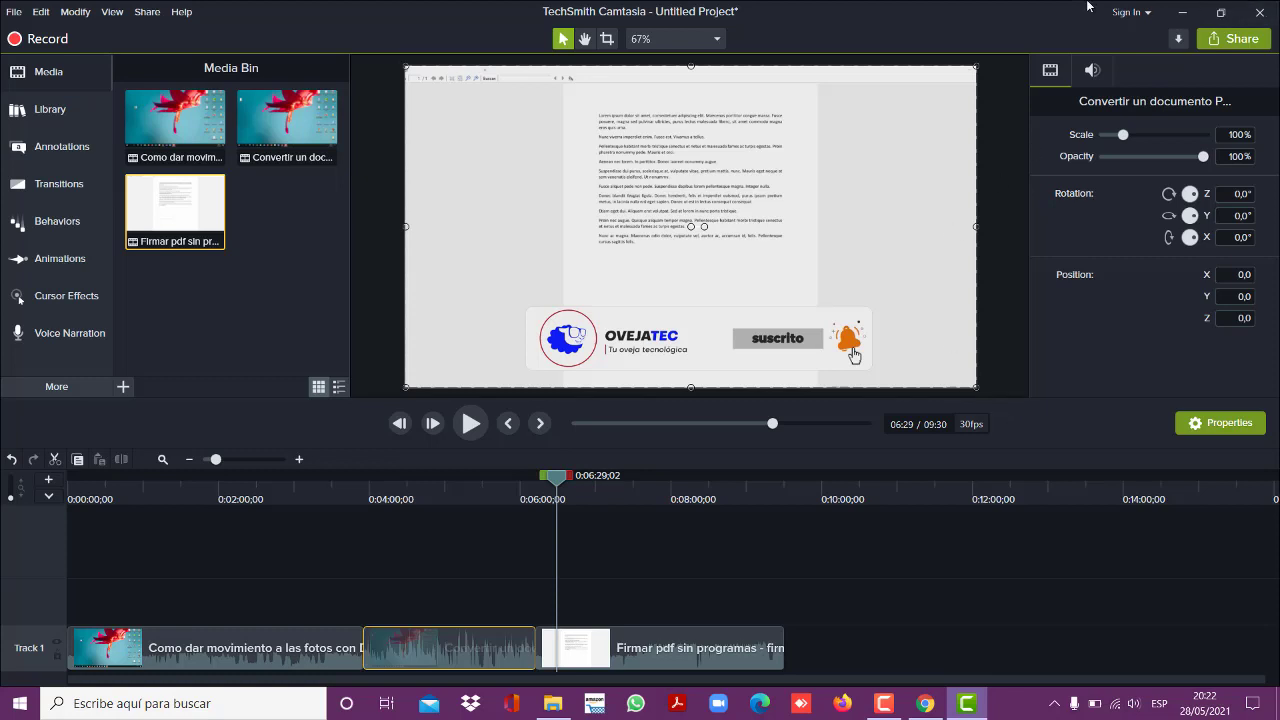
# Start exporting the timeline to a local file with the "MP4 only (up to 720p)" production preset.
pyautogui.click(1245, 42)
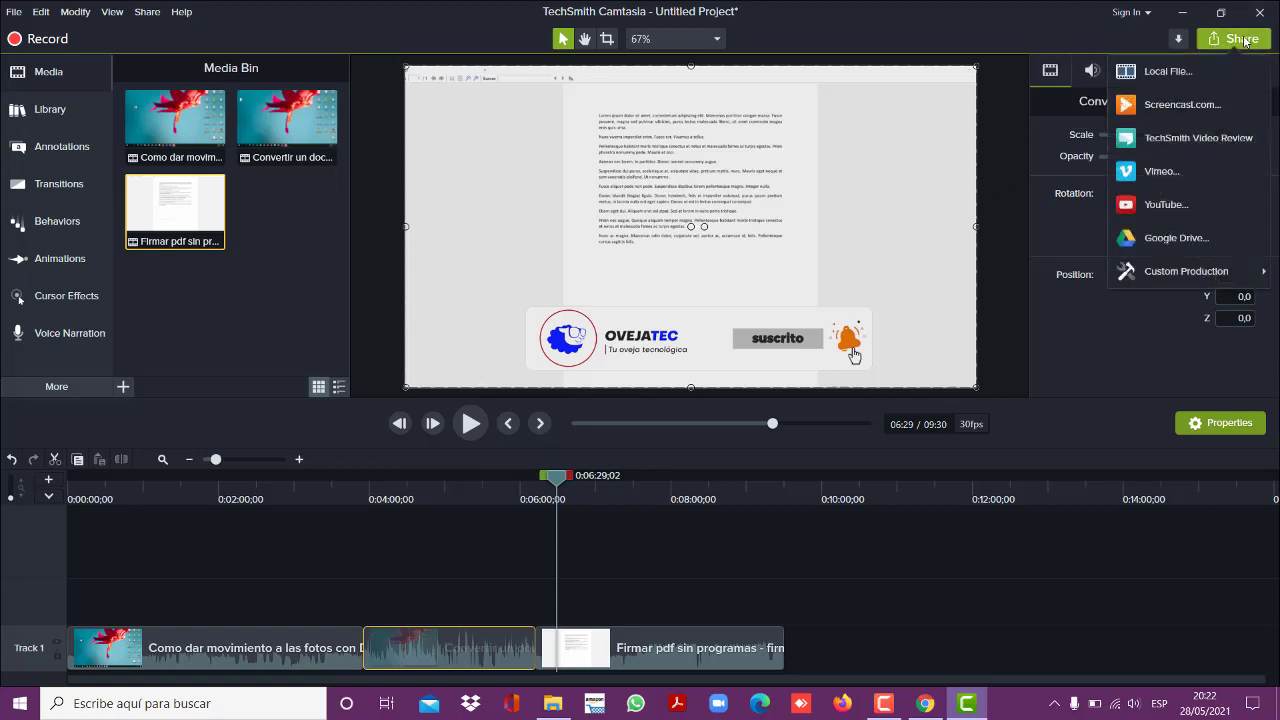
pyautogui.click(1194, 76)
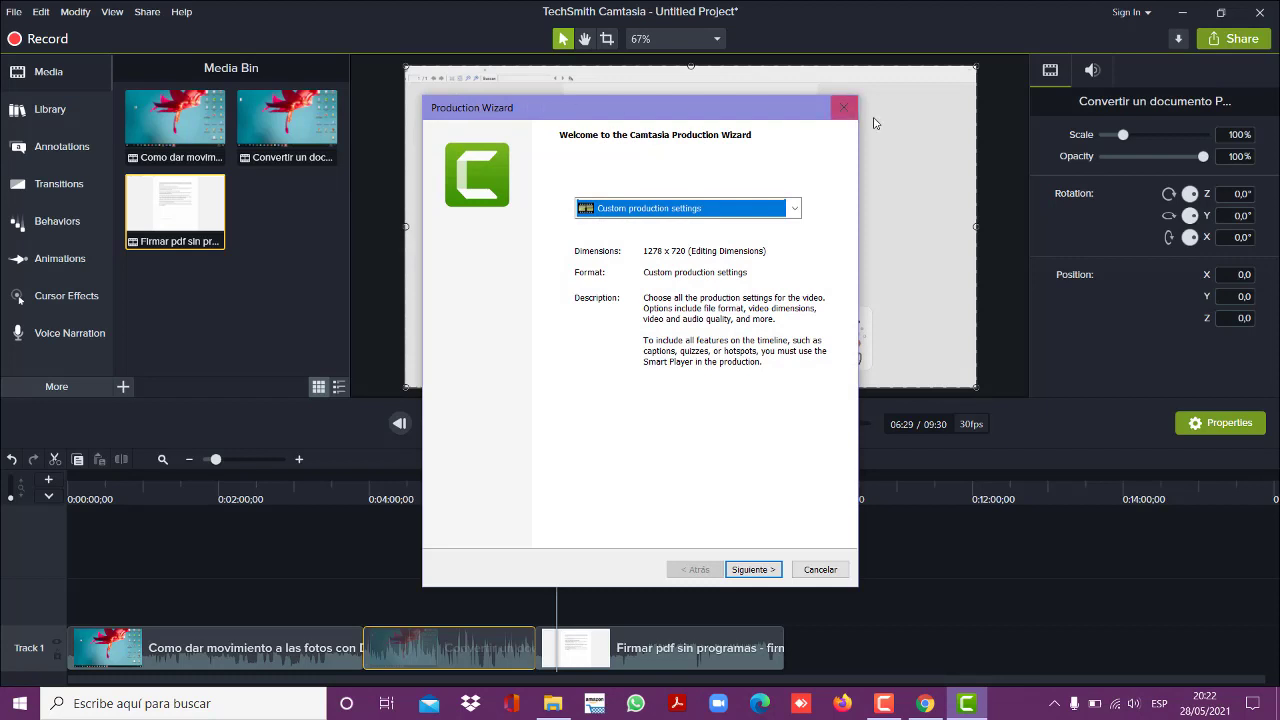
pyautogui.click(795, 209)
pyautogui.click(796, 210)
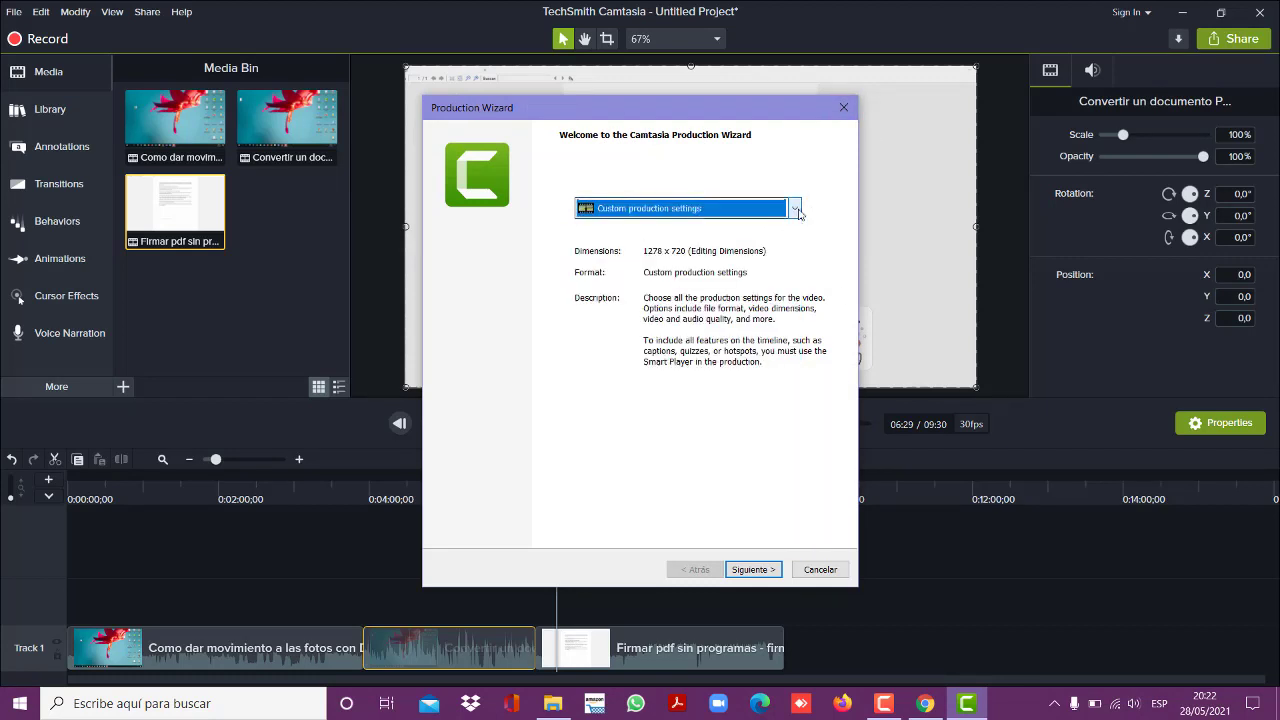
pyautogui.click(797, 211)
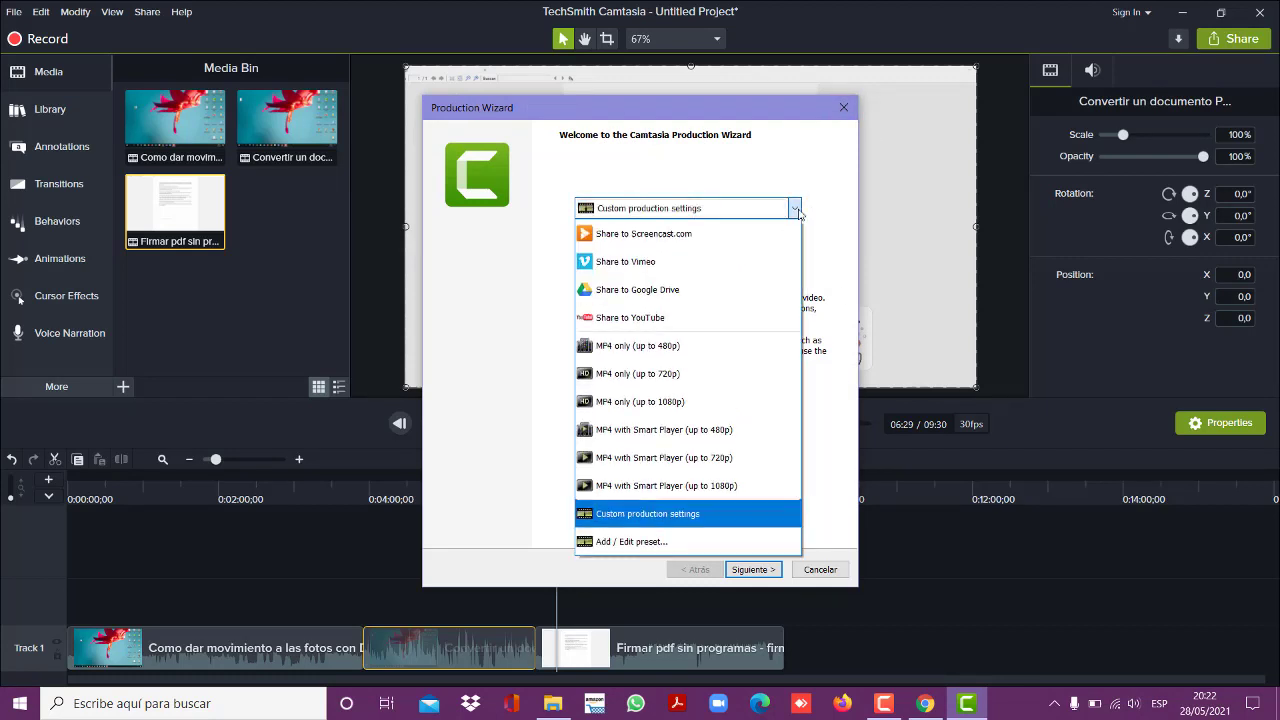
pyautogui.click(680, 376)
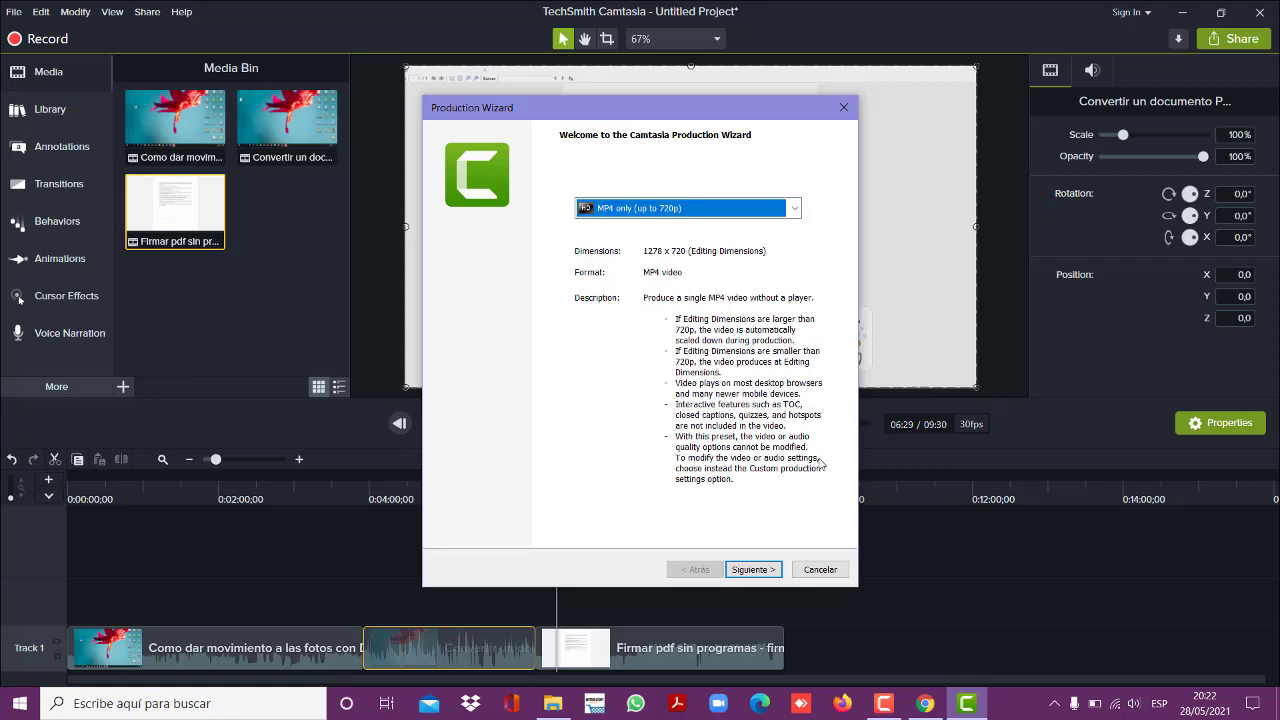
pyautogui.click(752, 569)
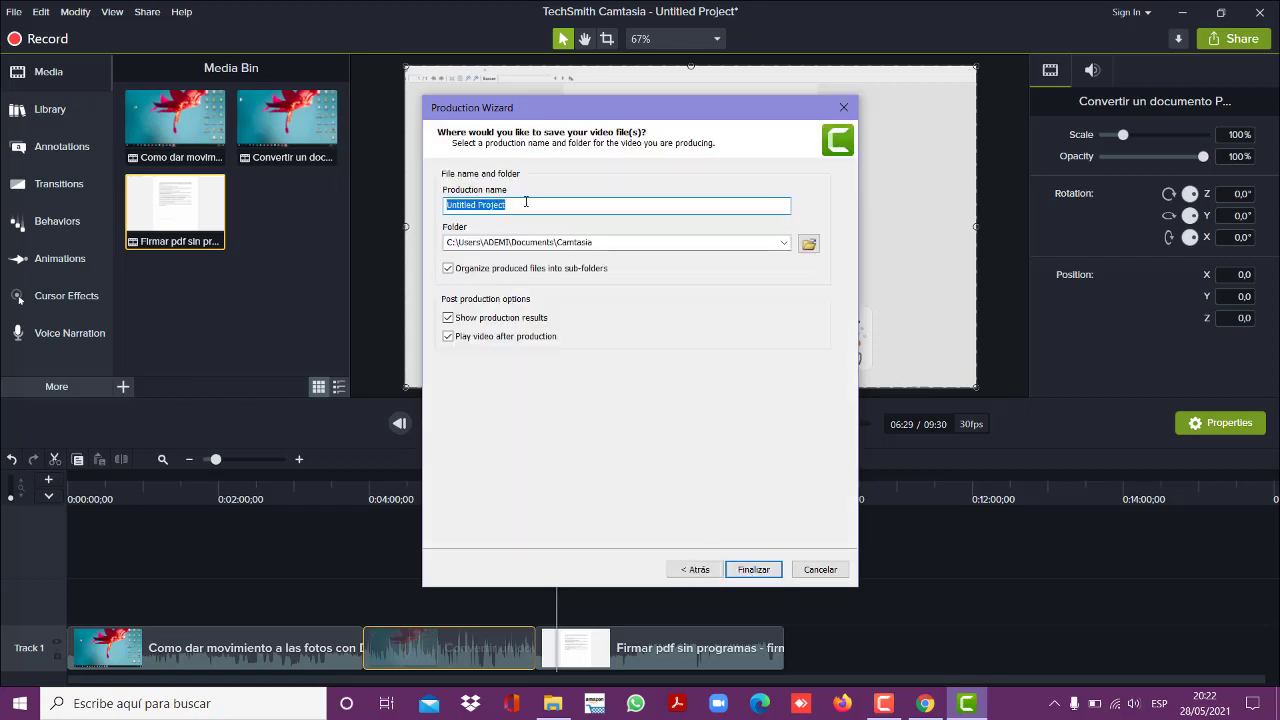
# Name the production "unir videos mp4", keep the Documents\Camtasia folder as destination, and render the video.
pyautogui.press('BackSpace')
pyautogui.write('unir videos mp4')
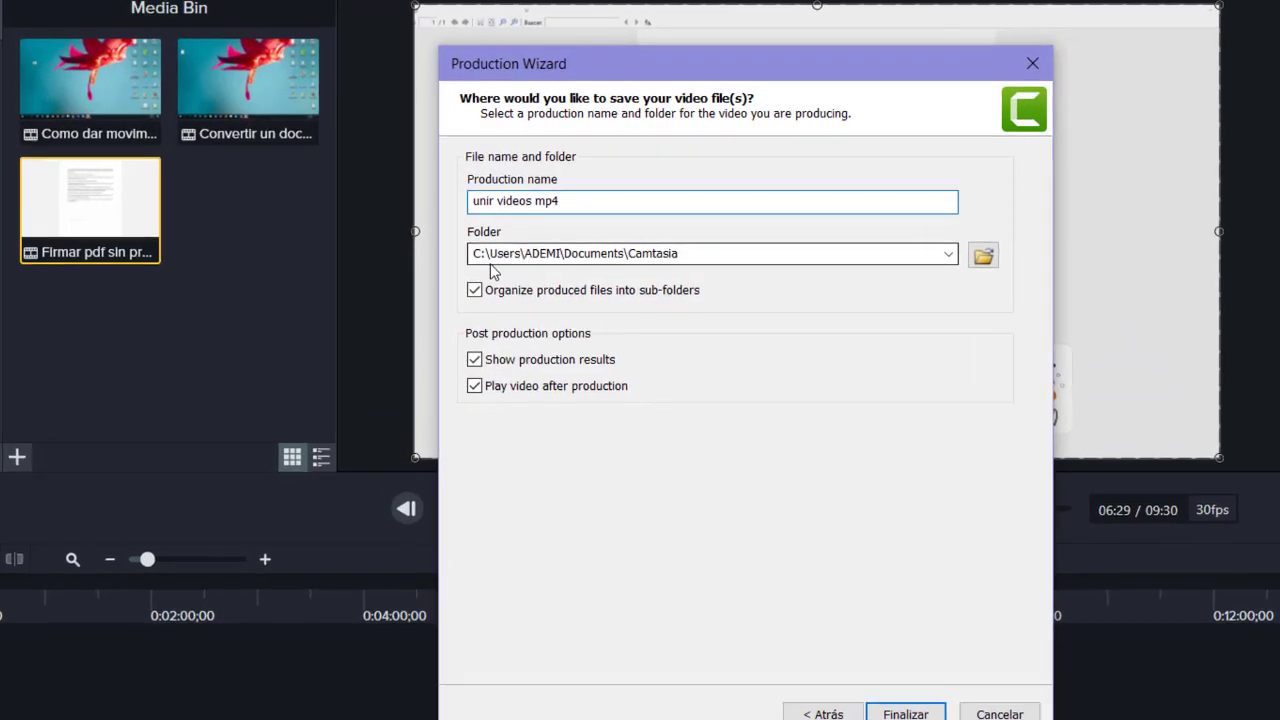
pyautogui.doubleClick(569, 255)
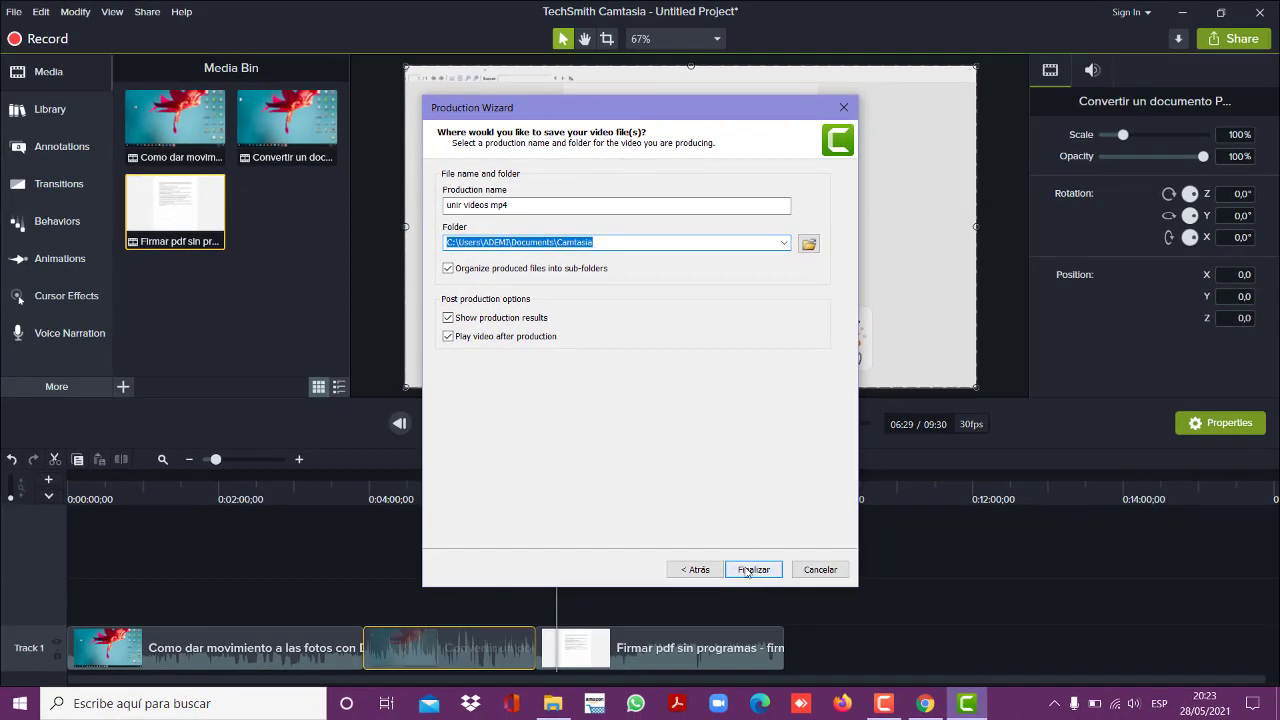
pyautogui.click(760, 572)
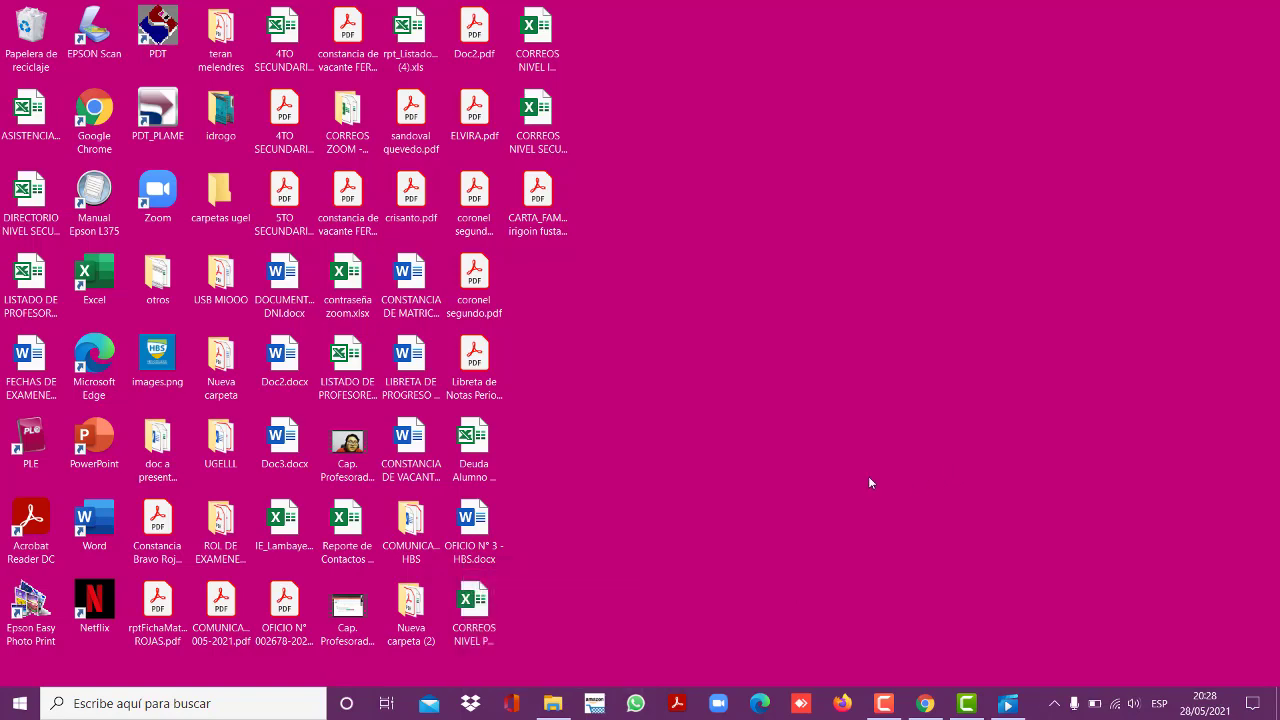
# Switch to File Explorer and open the exported video from the "unir videos mp4" folder inside Documents\Camtasia.
pyautogui.moveTo(553, 710)
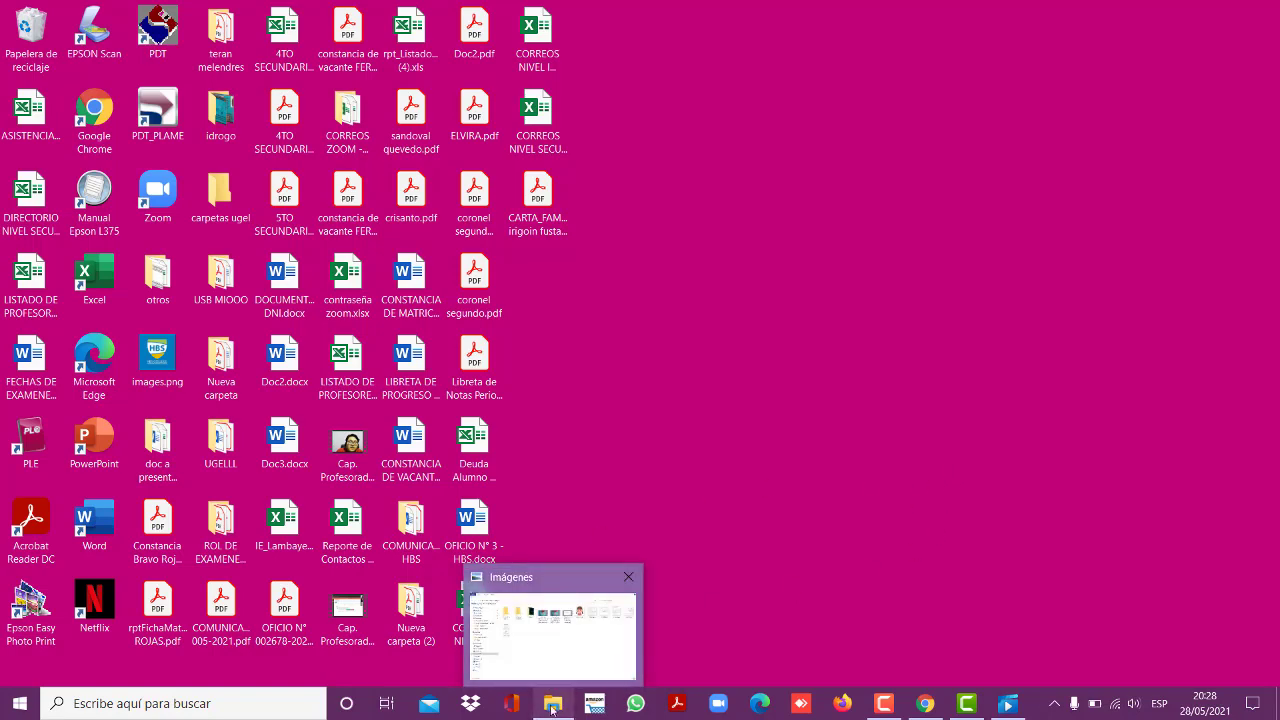
pyautogui.click(553, 710)
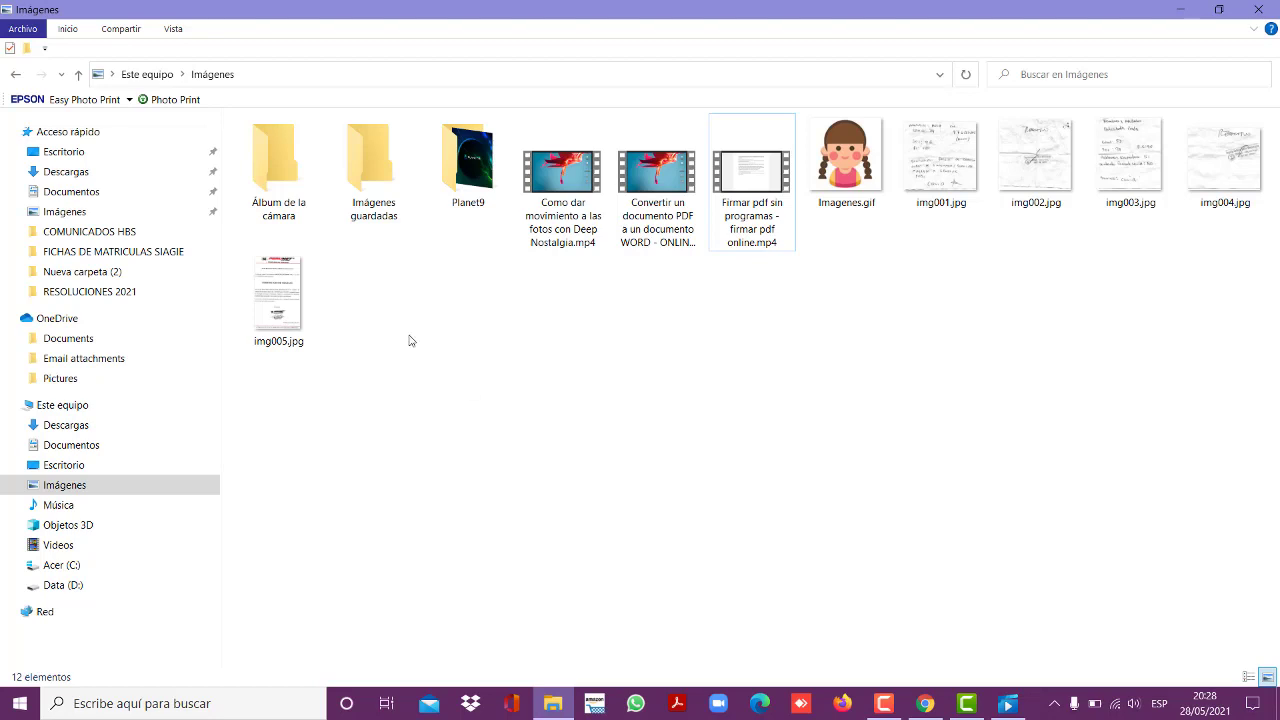
pyautogui.click(85, 446)
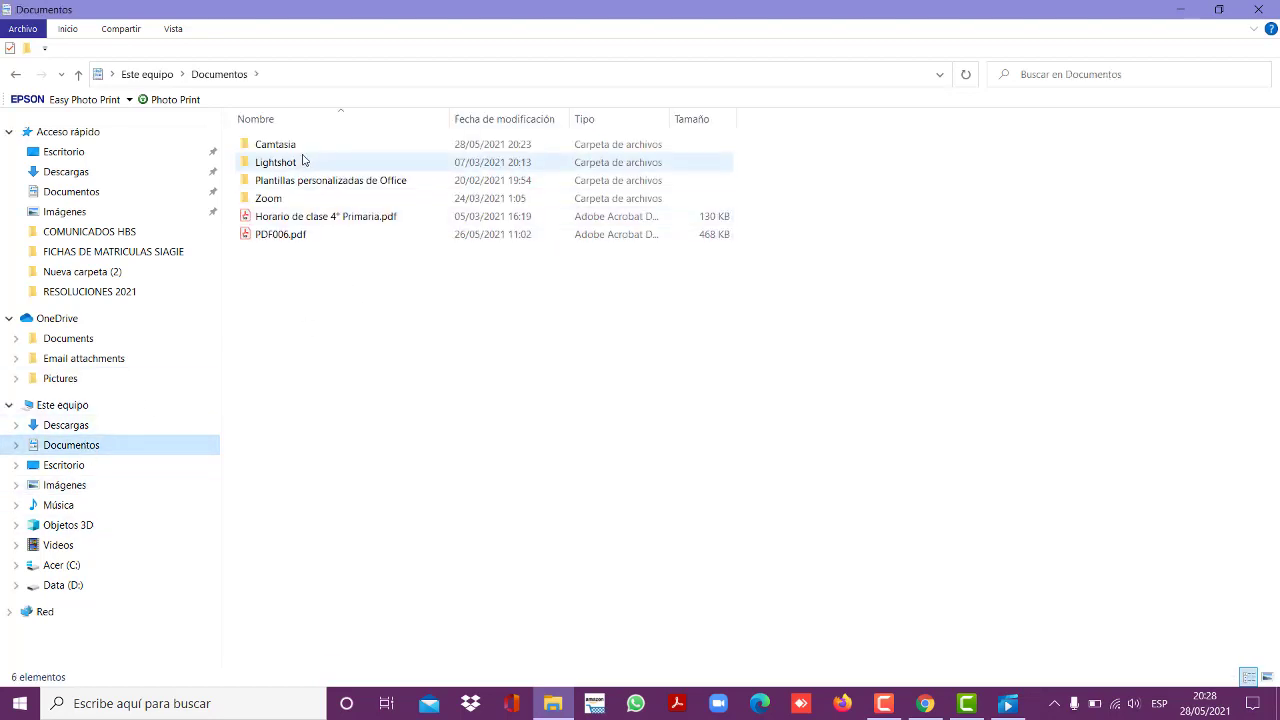
pyautogui.doubleClick(252, 144)
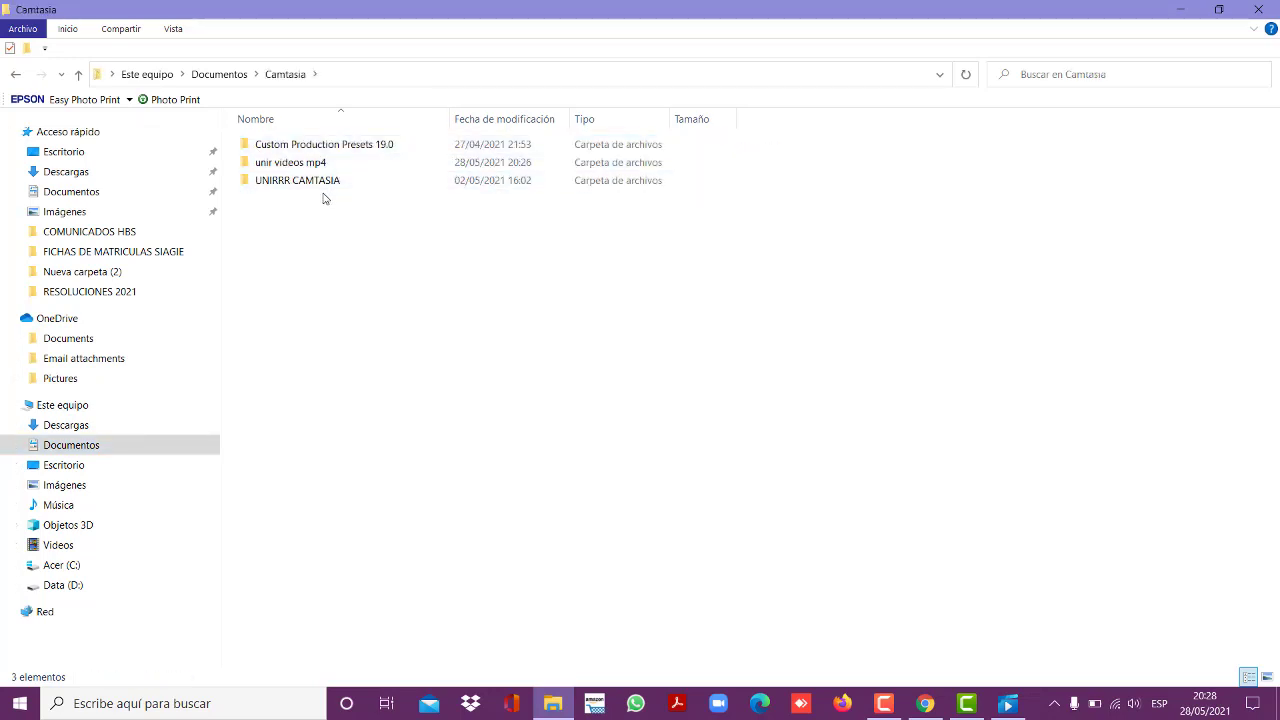
pyautogui.doubleClick(305, 163)
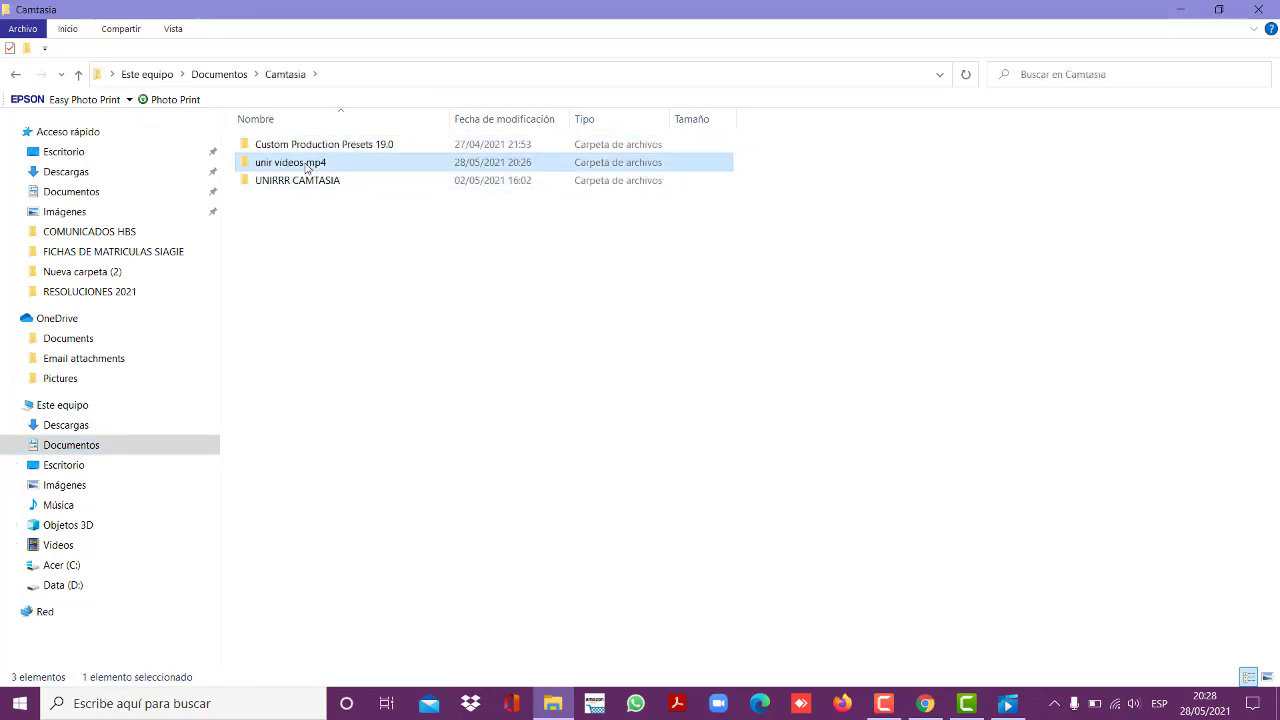
pyautogui.doubleClick(279, 182)
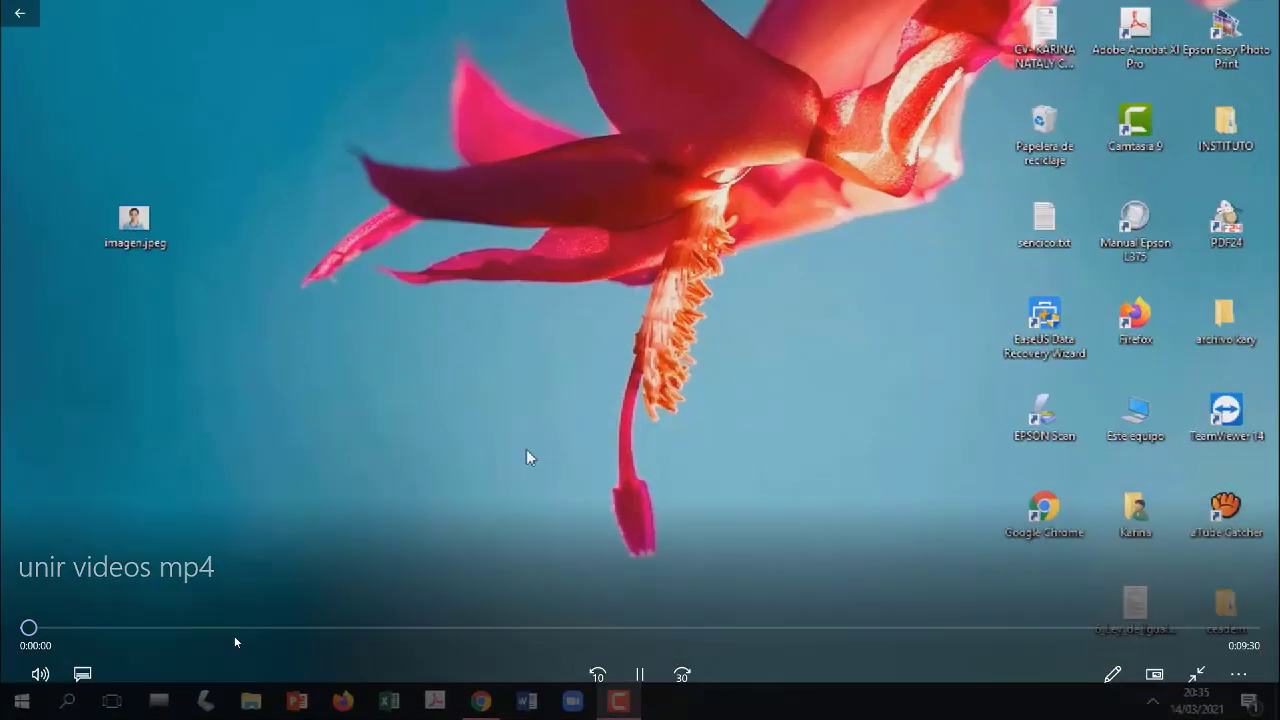
# Review the join between the first and second clips in the exported video, playing from about 3:48 and pausing at 4:07.
pyautogui.press('space')
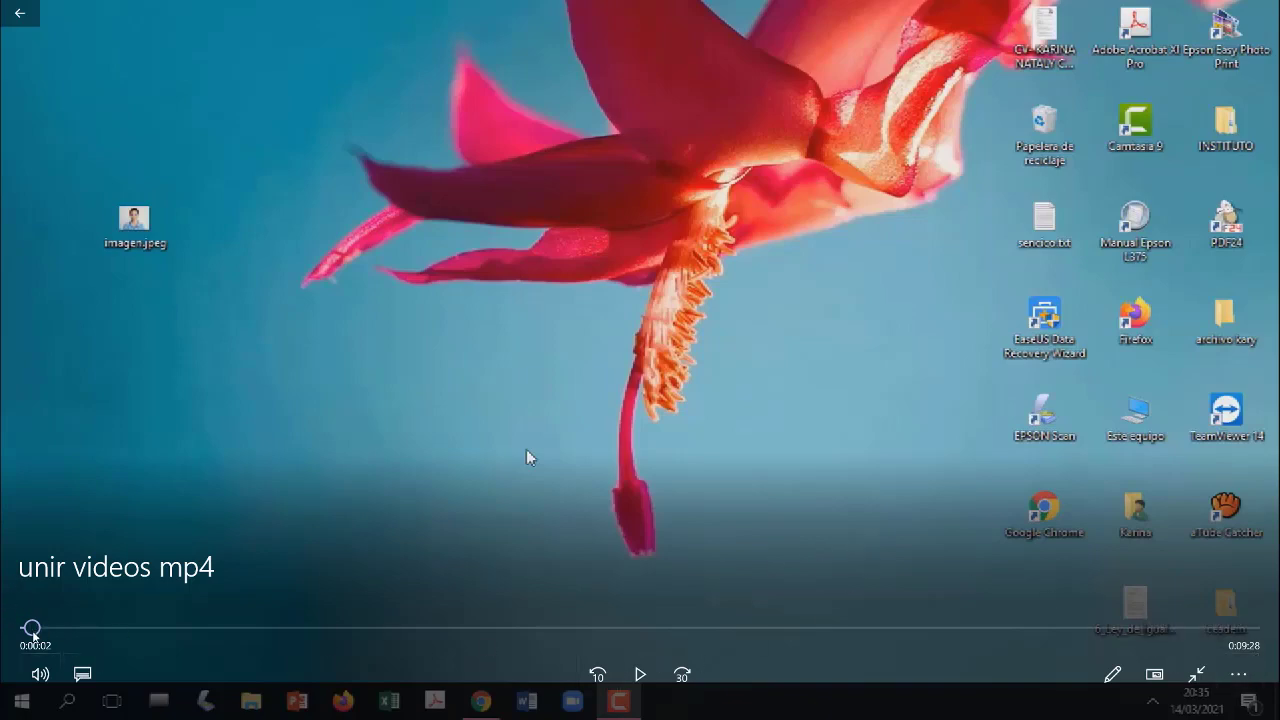
pyautogui.moveTo(32, 628); pyautogui.dragTo(518, 606)
pyautogui.click(639, 675)
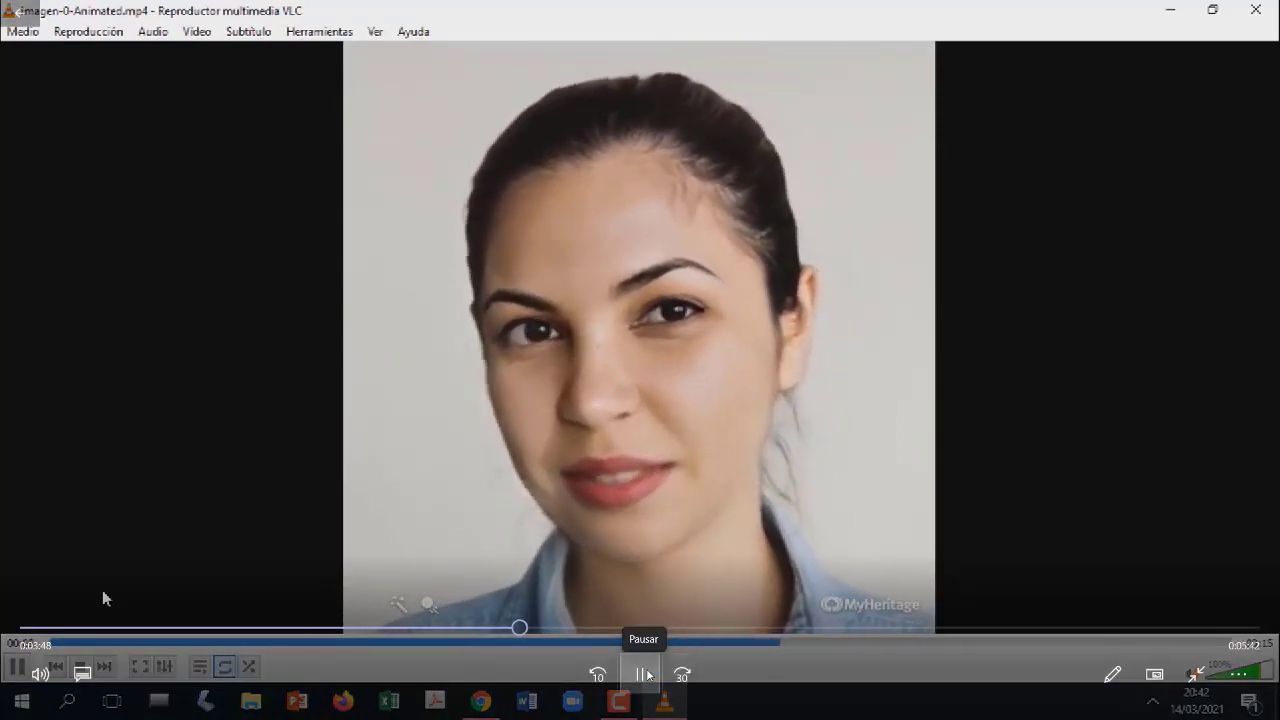
pyautogui.moveTo(760, 716)
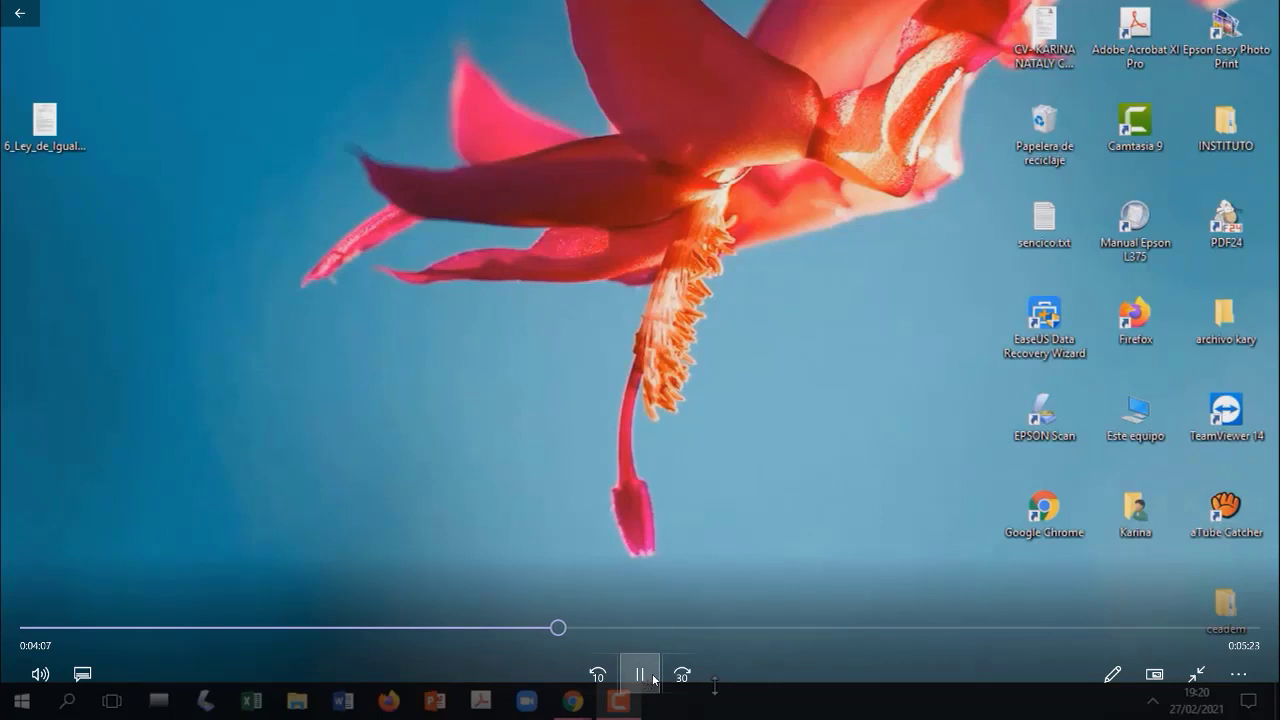
pyautogui.click(640, 675)
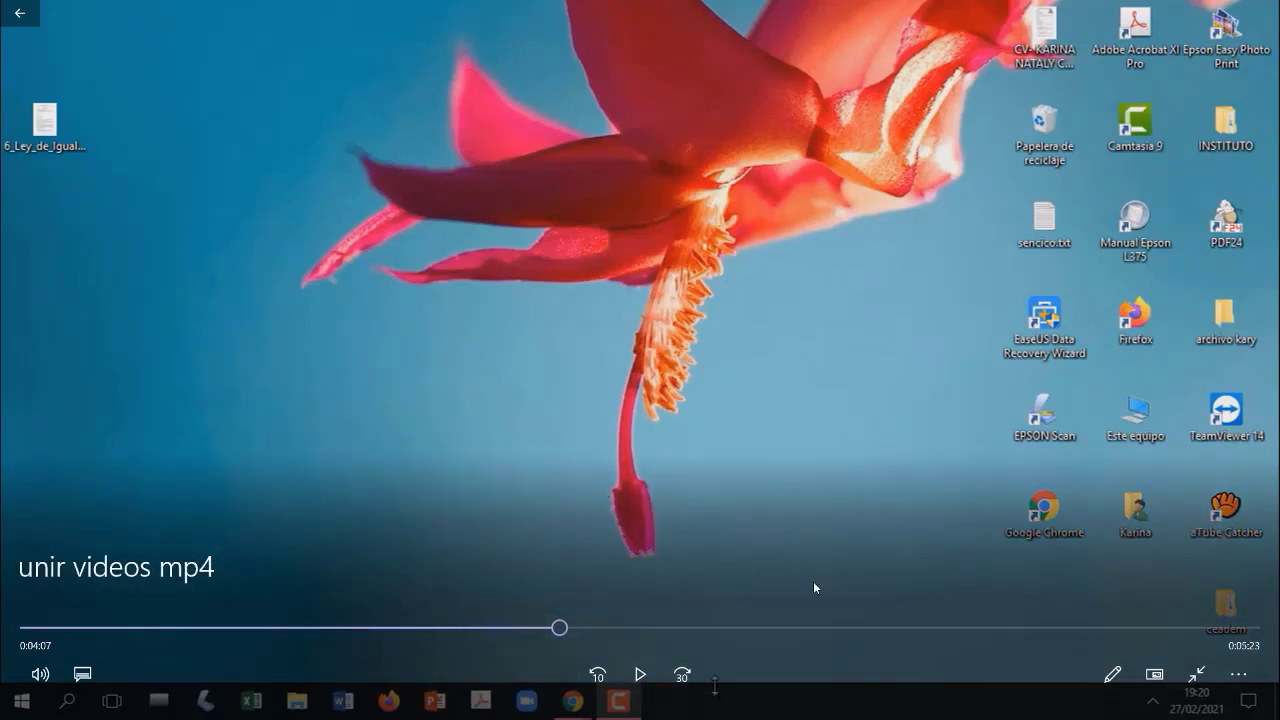
# Play the exported video through the join between the second and third clips, pause at 6:24, and skip ahead within the third clip.
pyautogui.moveTo(560, 628); pyautogui.dragTo(818, 636)
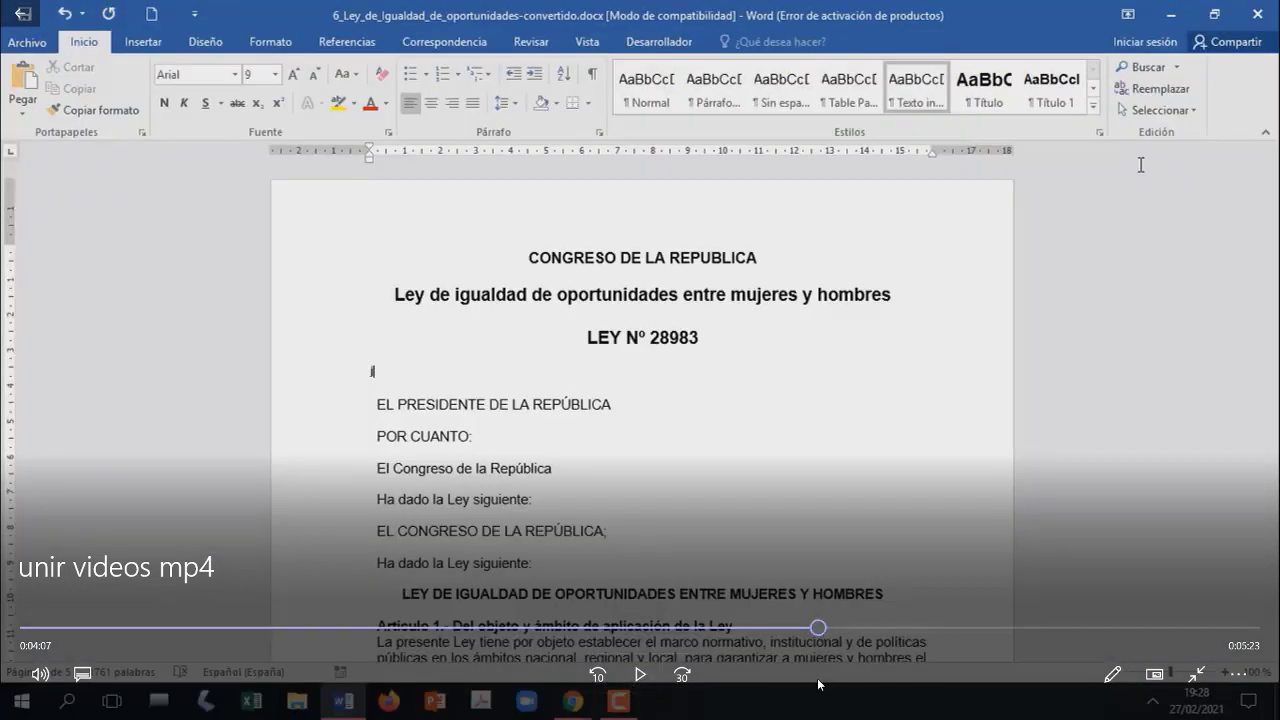
pyautogui.click(640, 674)
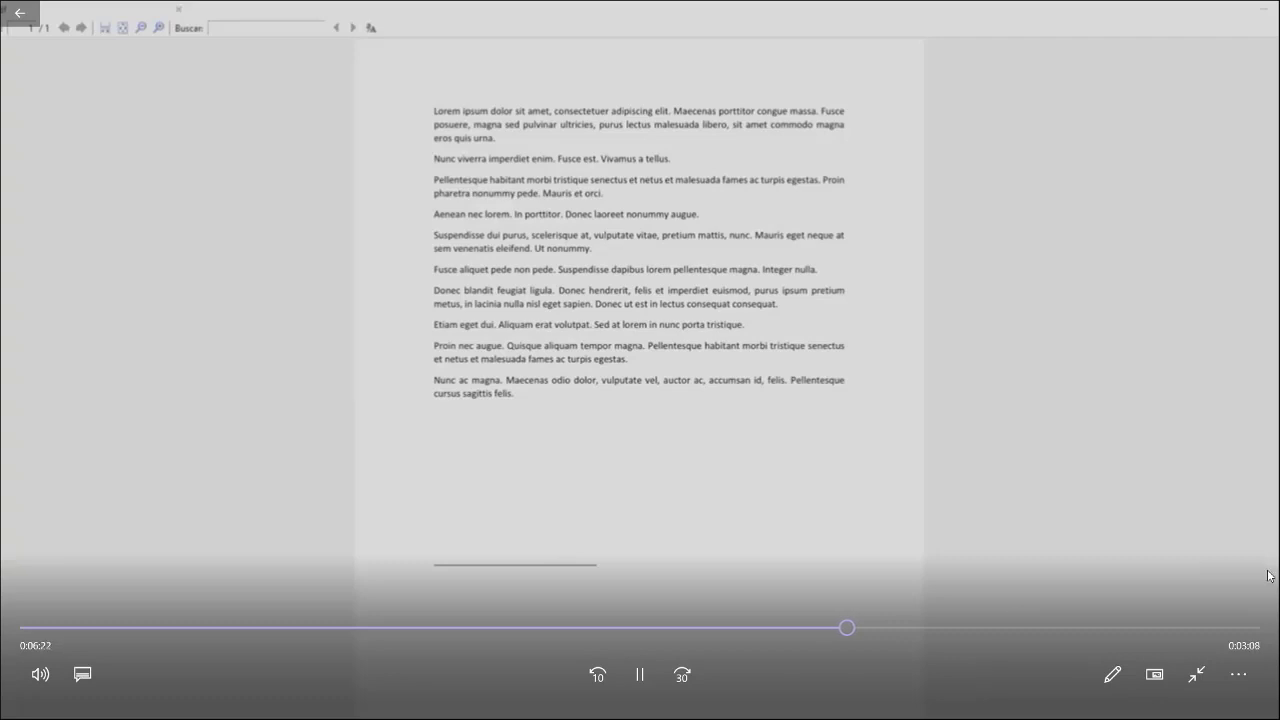
pyautogui.click(657, 677)
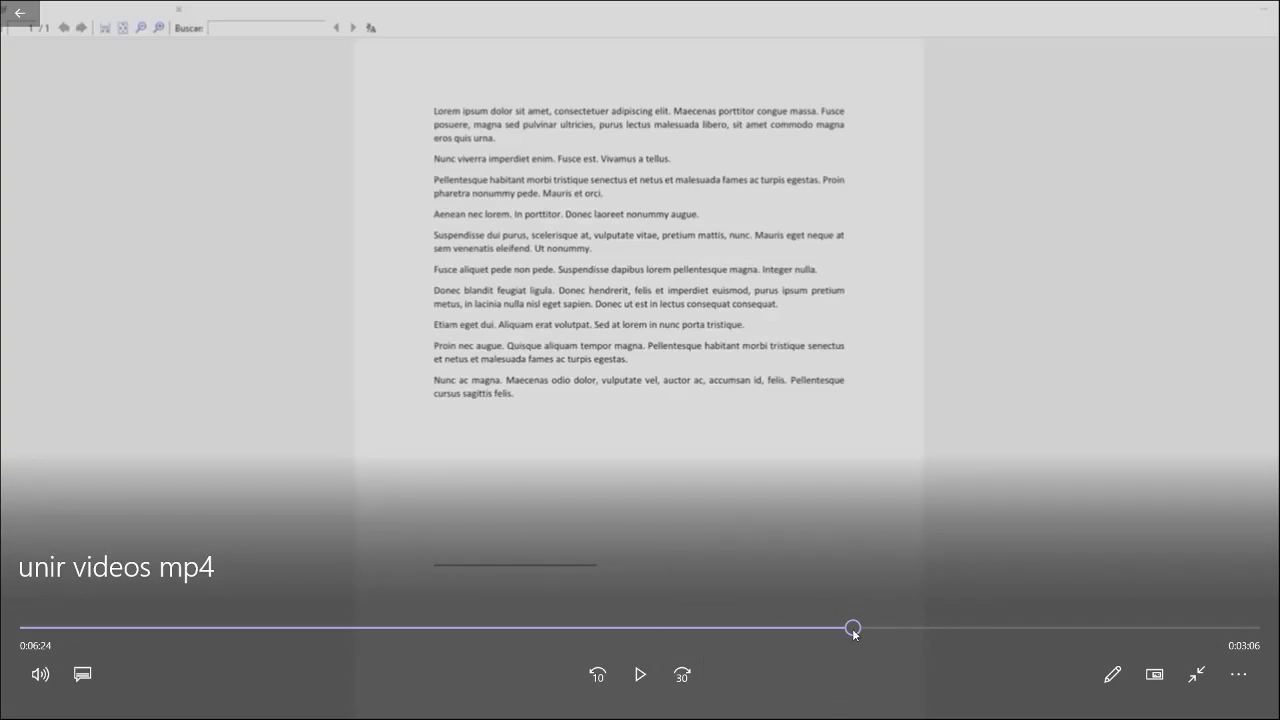
pyautogui.moveTo(853, 629); pyautogui.dragTo(978, 628)
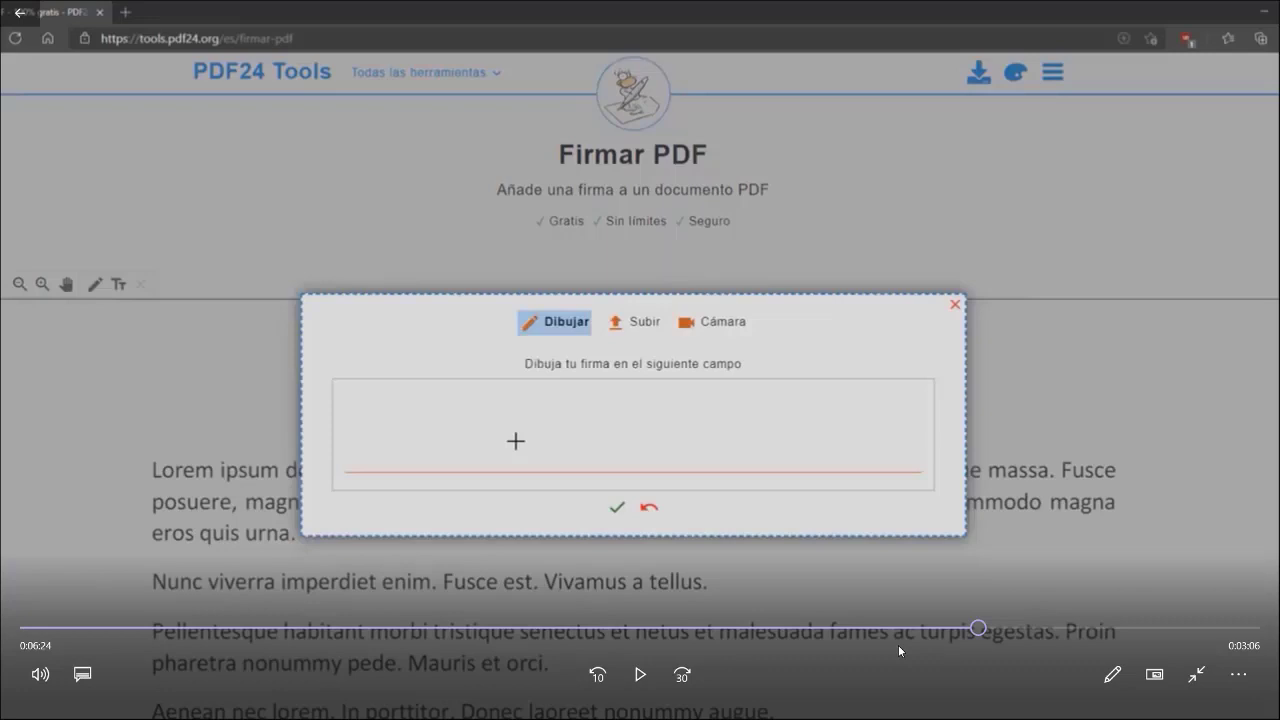